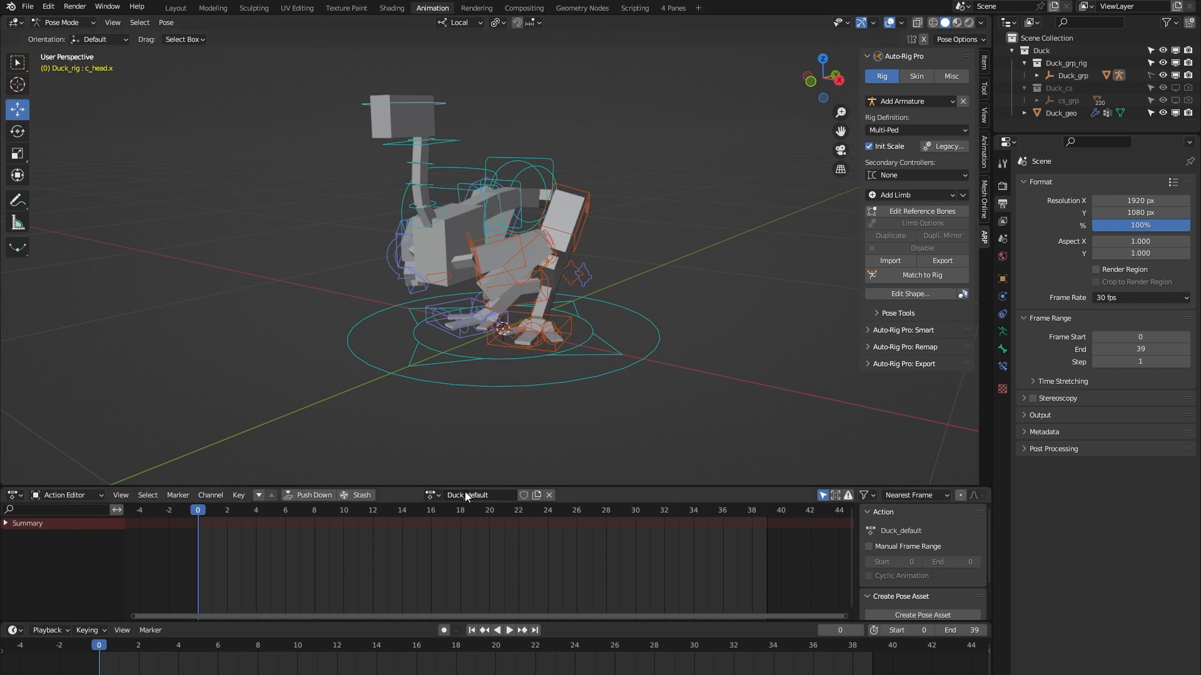
- Load the Duck_walk action and play it back, checking it in both the Animation and 4 Panes workspaces
{"action": "left_click", "coordinate": [436, 495]}
{"action": "left_click", "coordinate": [451, 525]}
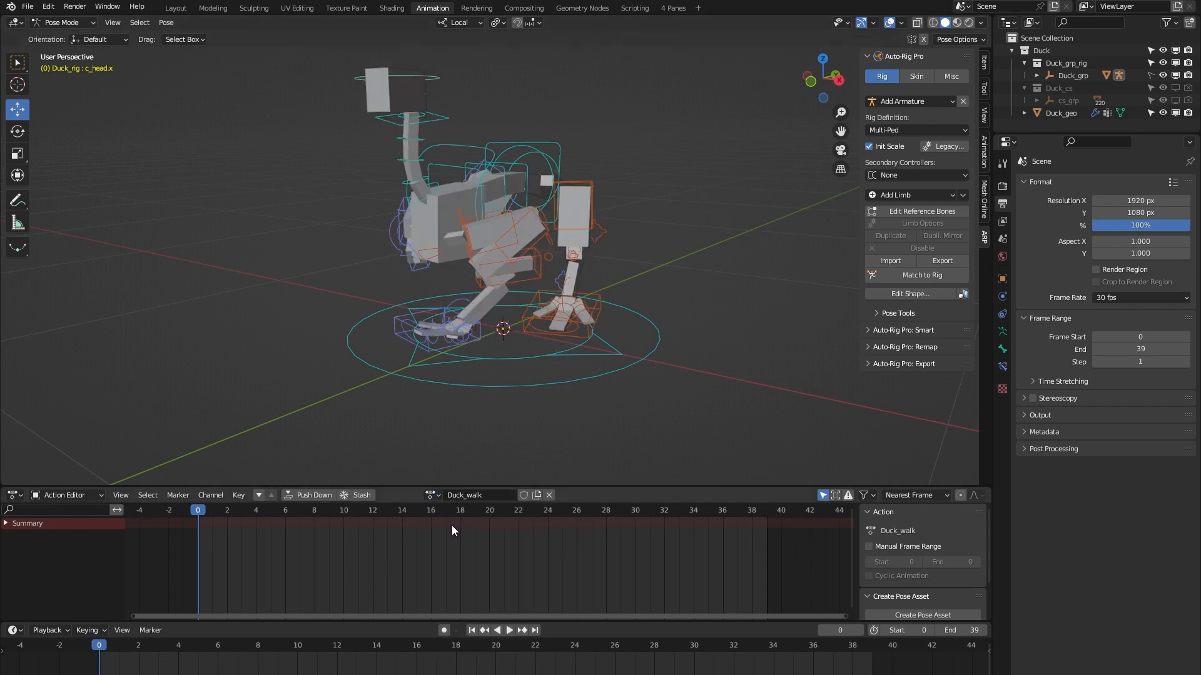
{"action": "key", "text": "space"}
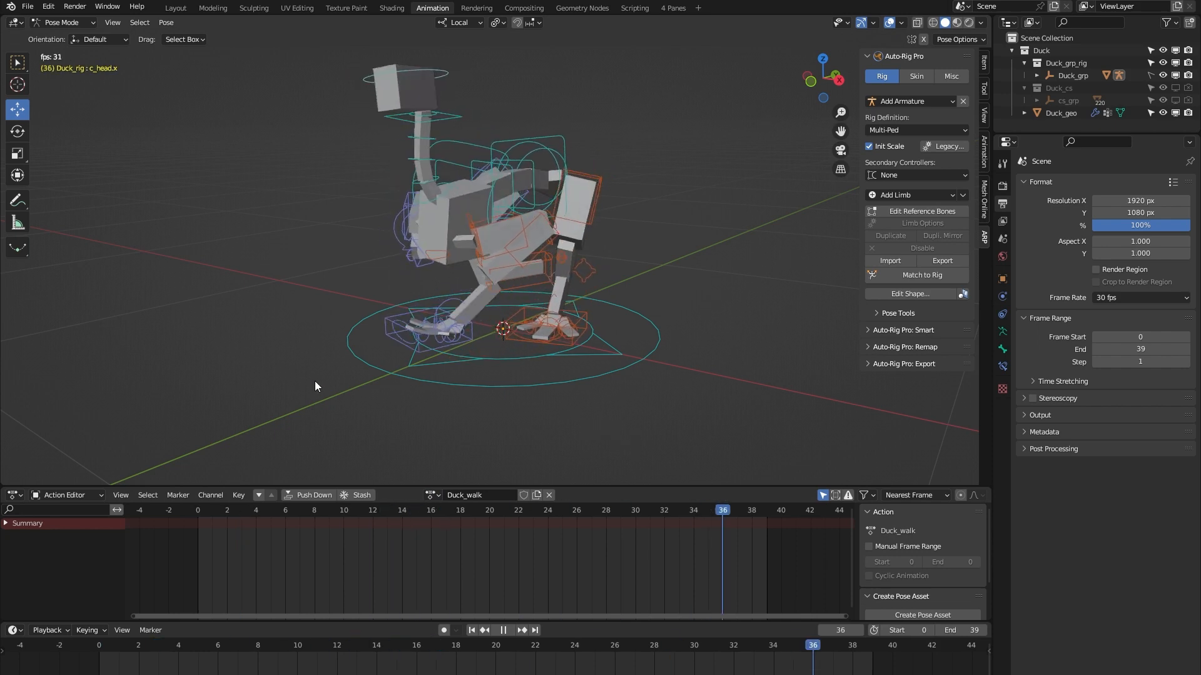
{"action": "left_click", "coordinate": [669, 8]}
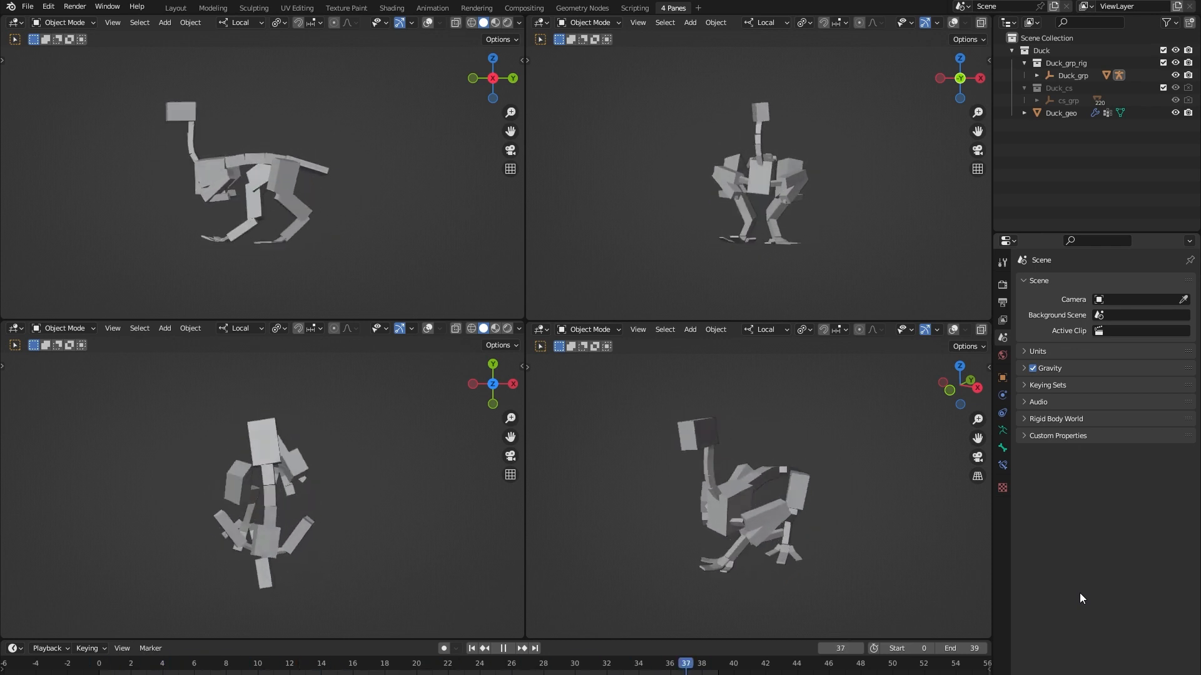
{"action": "left_click", "coordinate": [433, 8]}
{"action": "key", "text": "space"}
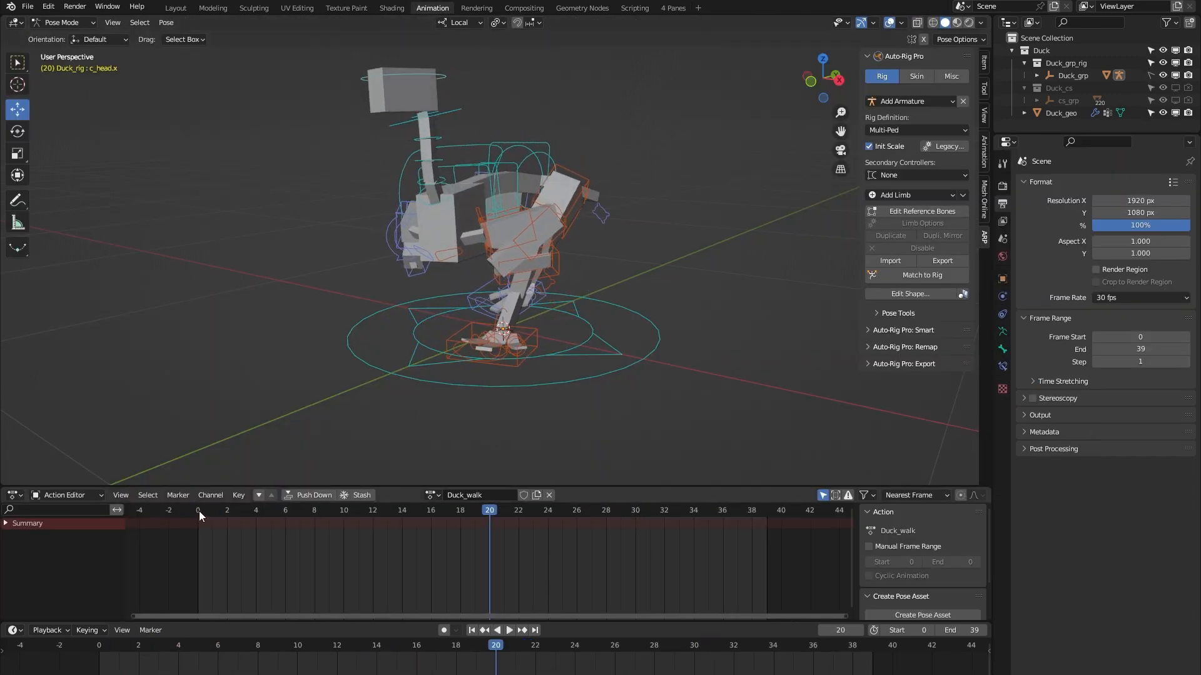
- Go to frame 0 and load the Duck_default action
{"action": "left_click", "coordinate": [197, 512]}
{"action": "left_click", "coordinate": [431, 495]}
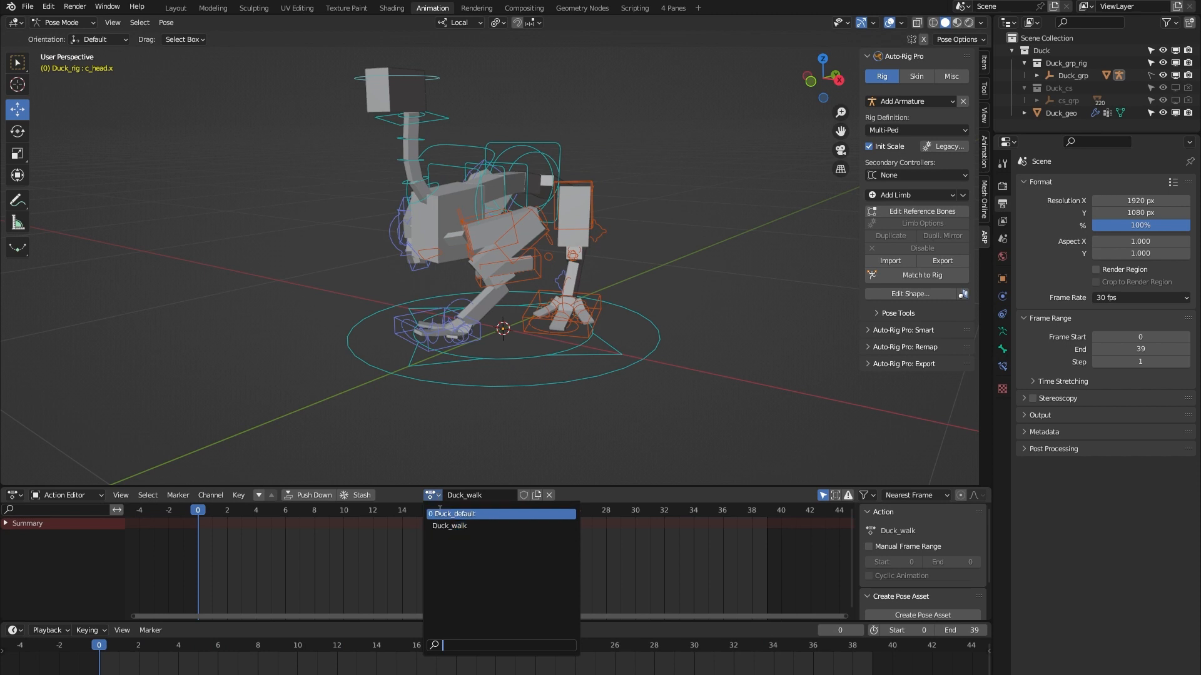
{"action": "left_click", "coordinate": [466, 438]}
{"action": "middle_click_drag", "start_coordinate": [320, 304], "coordinate": [322, 317], "text": "shift"}
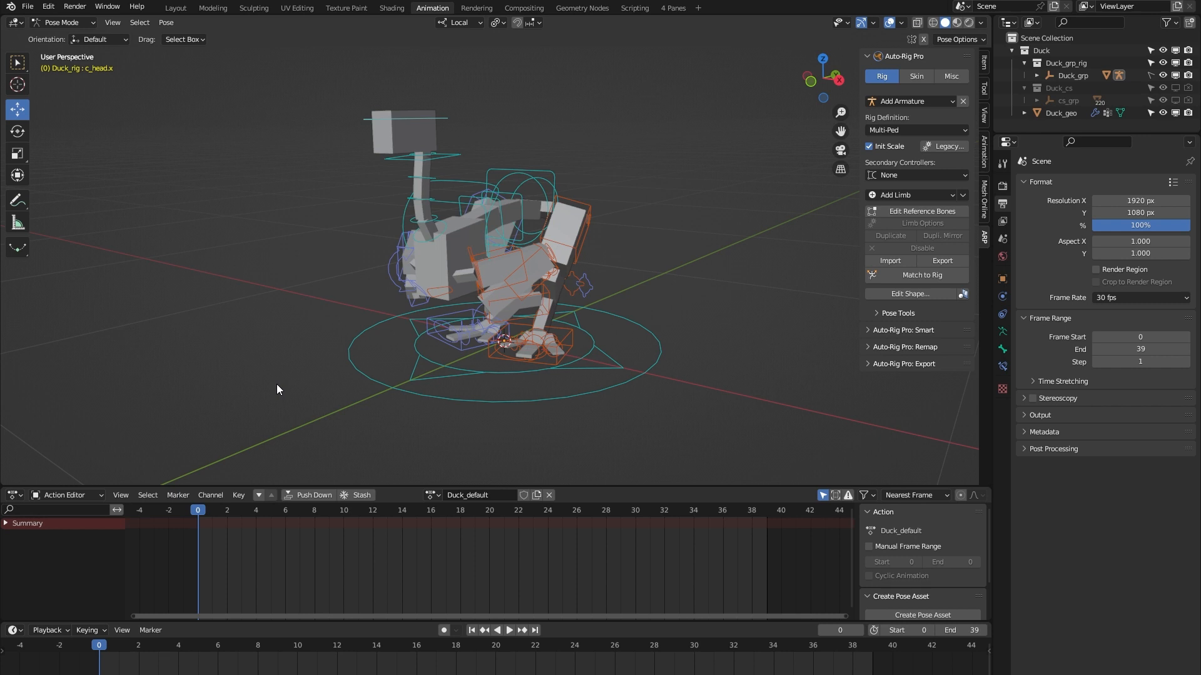
- Show the duck rig's reference bones with Edit Reference Bones, inspect them and leave edit mode
{"action": "left_click", "coordinate": [888, 212]}
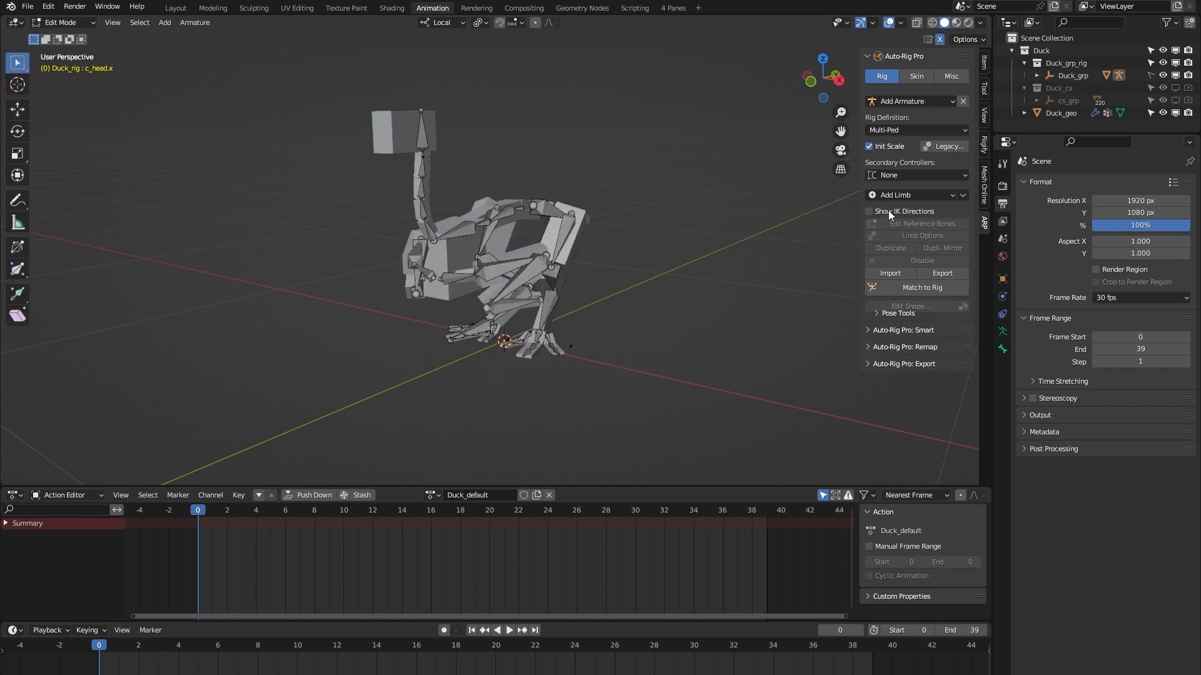
{"action": "middle_click_drag", "start_coordinate": [302, 298], "coordinate": [279, 299]}
{"action": "key", "text": "Tab"}
- Try deleting the Duck_geo mesh to isolate the bones, and undo the deletion
{"action": "left_click", "coordinate": [362, 138]}
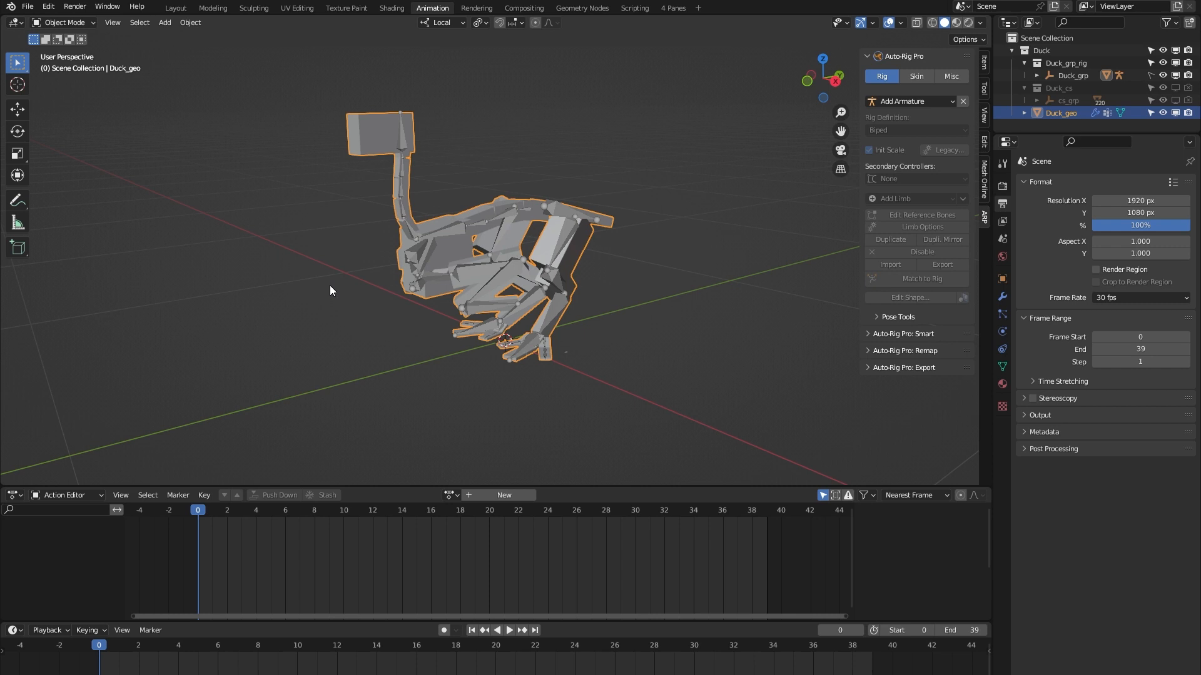
{"action": "key", "text": "Delete"}
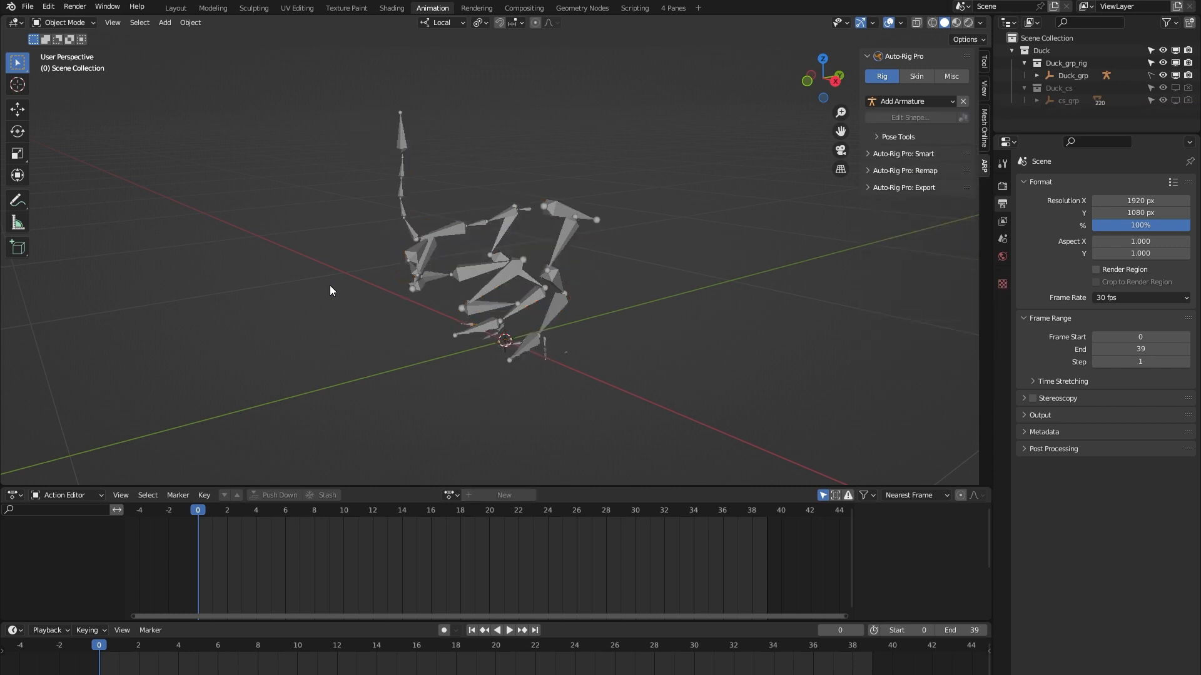
{"action": "key", "text": "ctrl+z"}
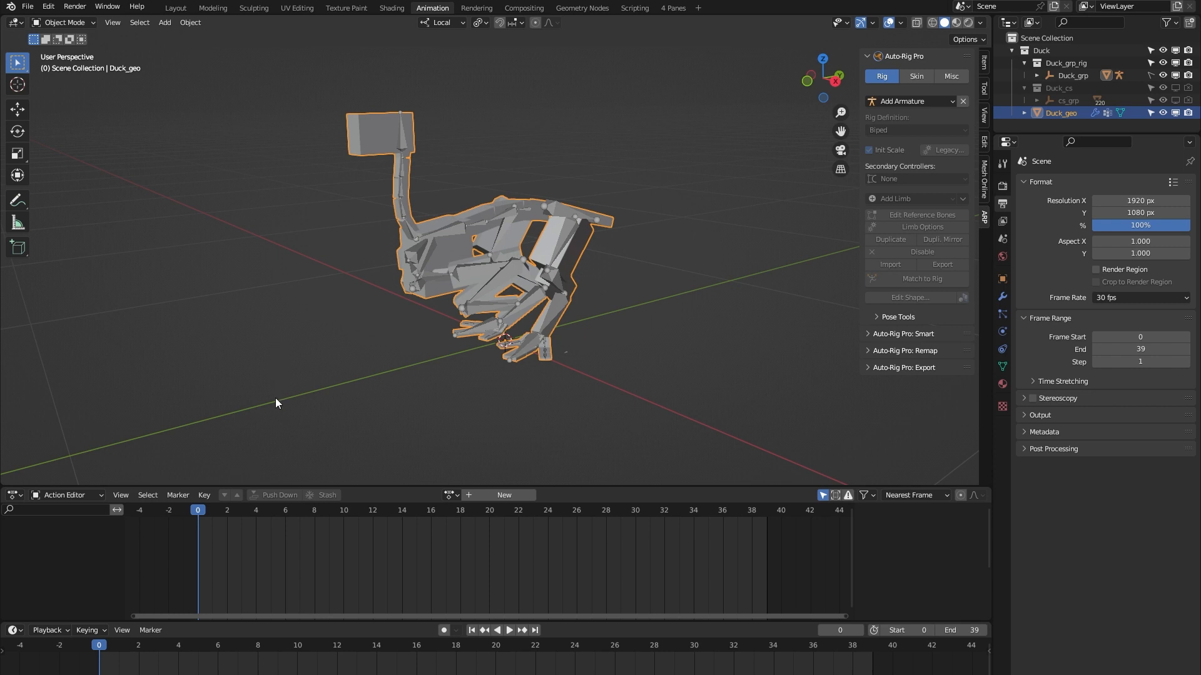
- Select the Duck_rig armature and run Match to Rig on it
{"action": "middle_click_drag", "start_coordinate": [276, 400], "coordinate": [292, 405]}
{"action": "left_click", "coordinate": [411, 200]}
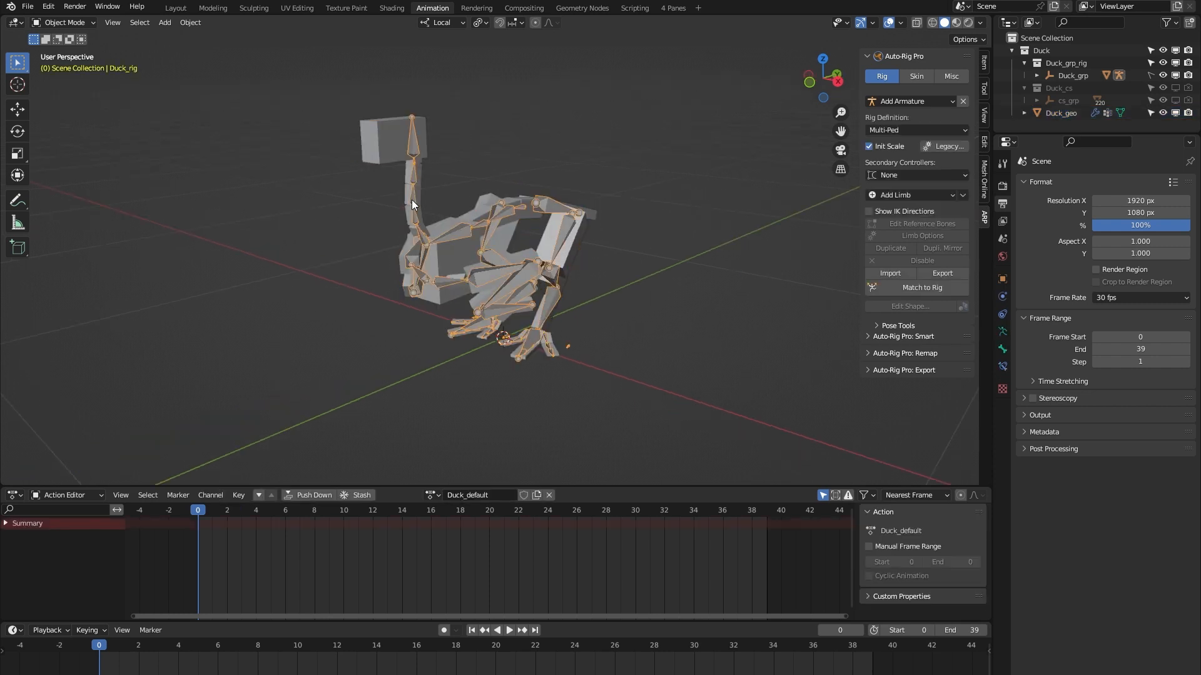
{"action": "left_click", "coordinate": [918, 290]}
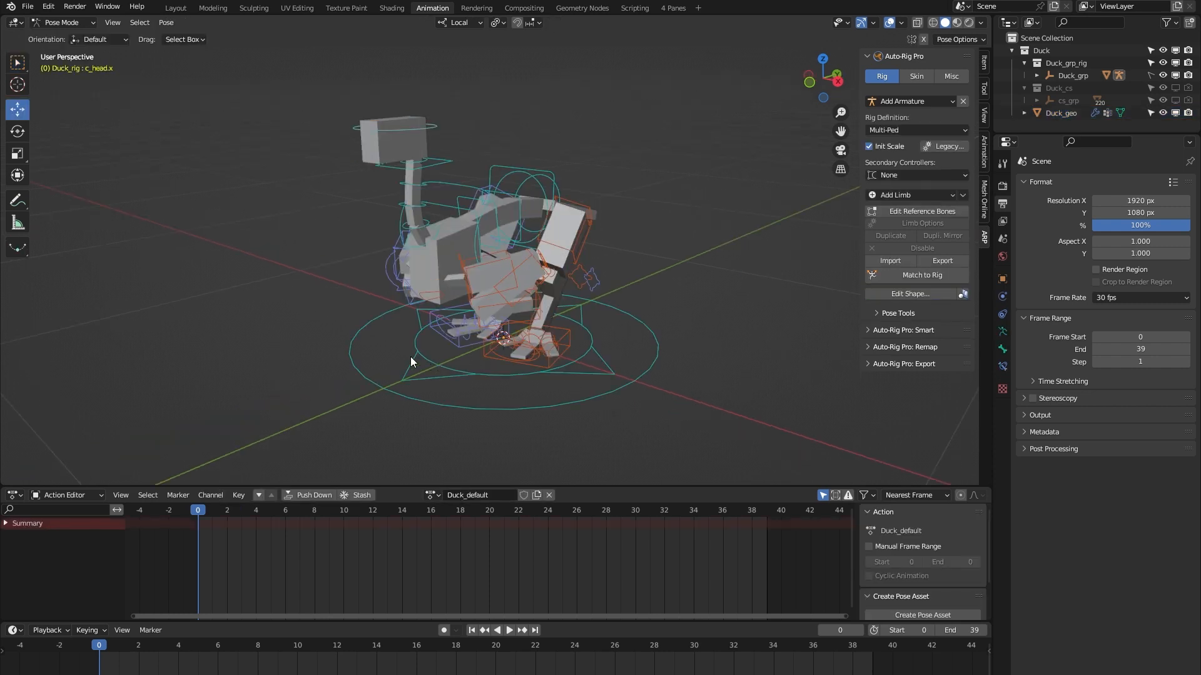
- Try moving the outer ground controller c_pos along its local Y axis, and undo the move
{"action": "left_click", "coordinate": [359, 371]}
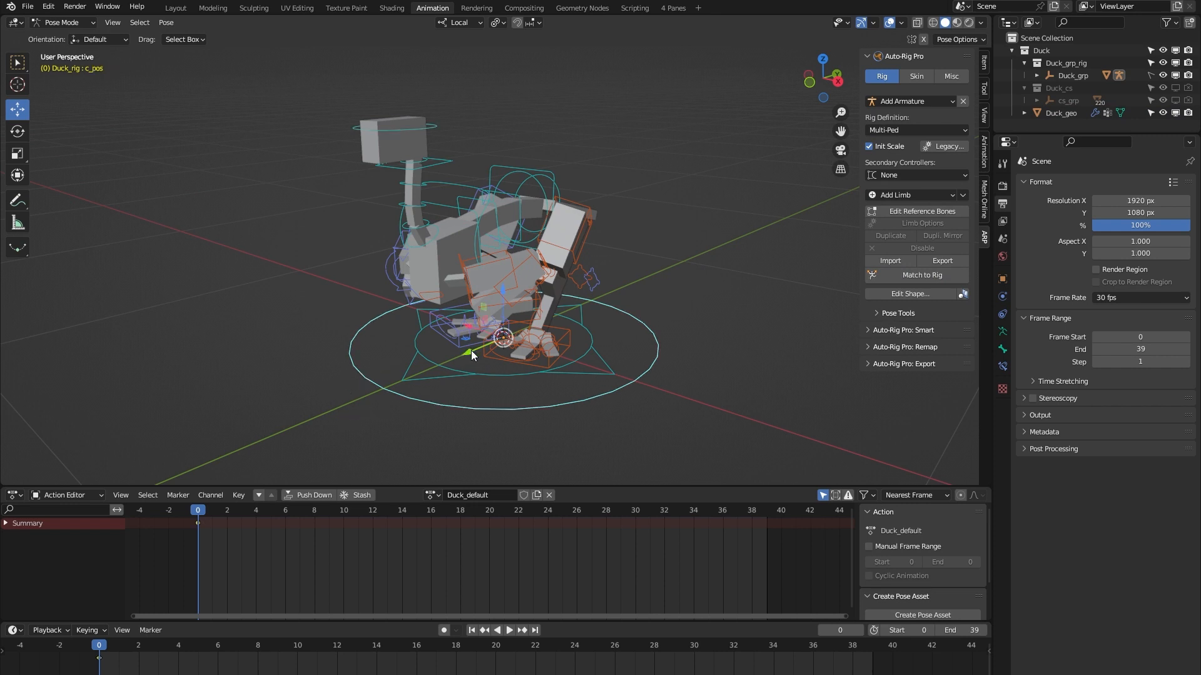
{"action": "left_click_drag", "start_coordinate": [471, 351], "coordinate": [676, 313]}
{"action": "key", "text": "ctrl+z"}
- Try moving the inner ground controller c_traj along its local Y axis, and cancel the move
{"action": "left_click", "coordinate": [439, 380]}
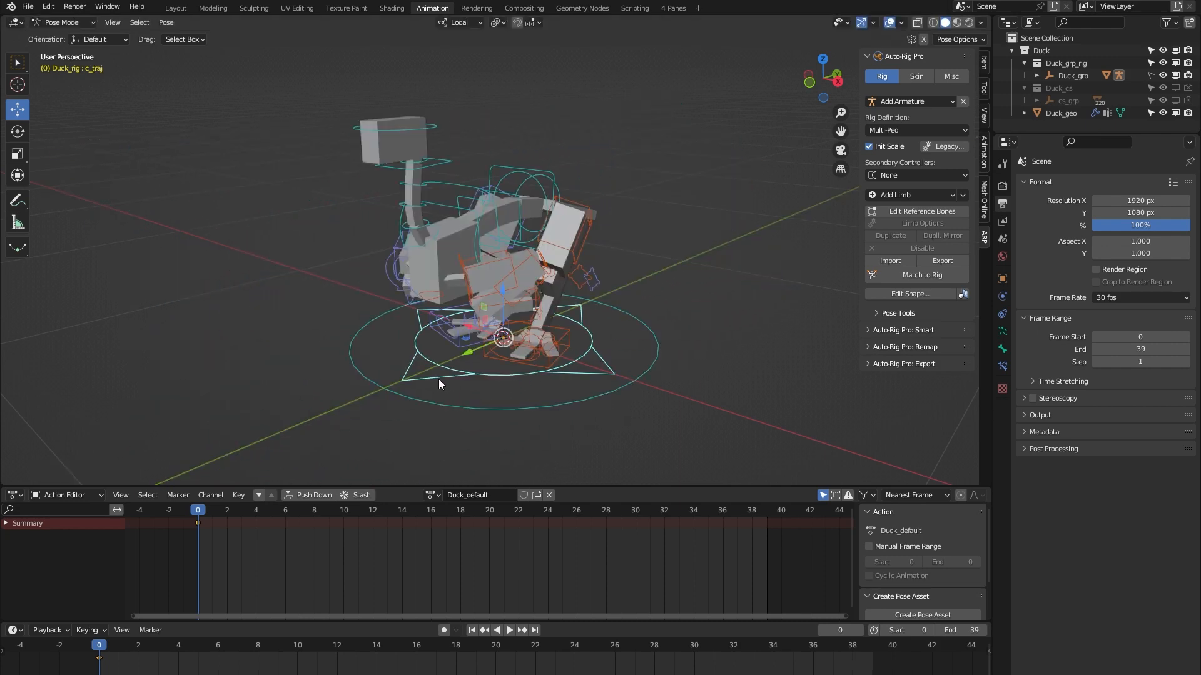
{"action": "left_click_drag", "start_coordinate": [466, 354], "coordinate": [724, 314]}
{"action": "key", "text": "Escape"}
- Try moving the body controller c_root_master.x along its local Z axis
{"action": "middle_click_drag", "start_coordinate": [667, 294], "coordinate": [628, 294]}
{"action": "left_click", "coordinate": [517, 166]}
{"action": "middle_click_drag", "start_coordinate": [428, 284], "coordinate": [374, 313]}
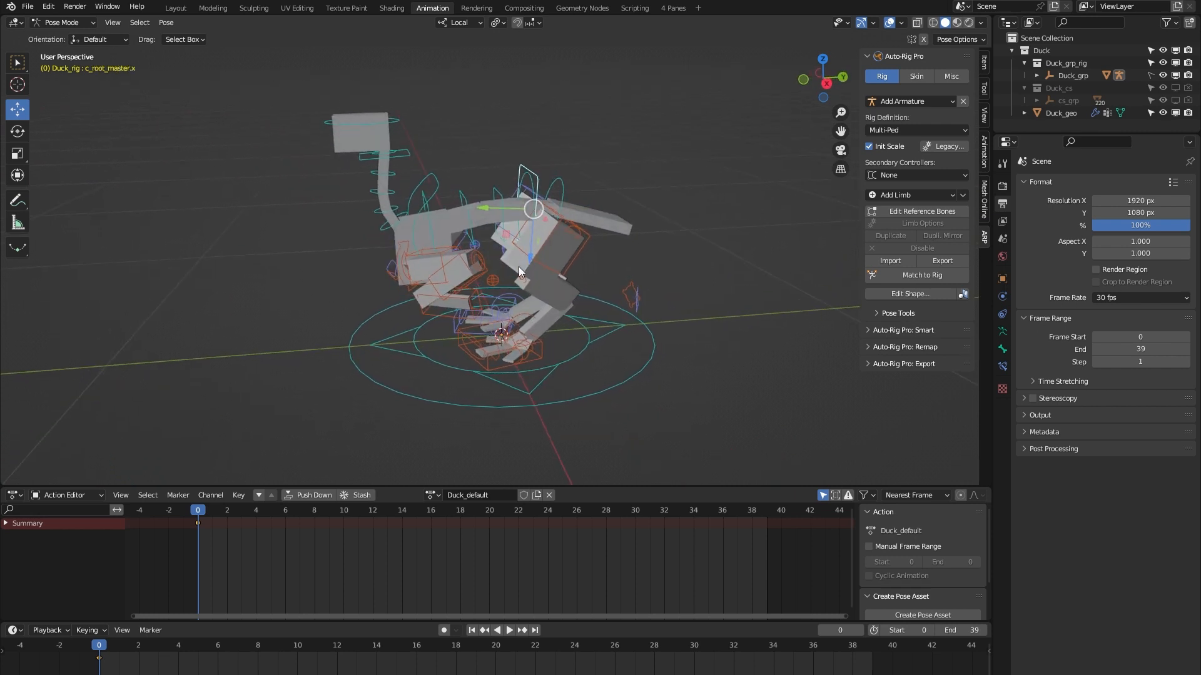
{"action": "mouse_move", "coordinate": [530, 256]}
{"action": "left_mouse_down"}
{"action": "mouse_move", "coordinate": [524, 295]}
{"action": "mouse_move", "coordinate": [527, 262]}
{"action": "left_mouse_up"}
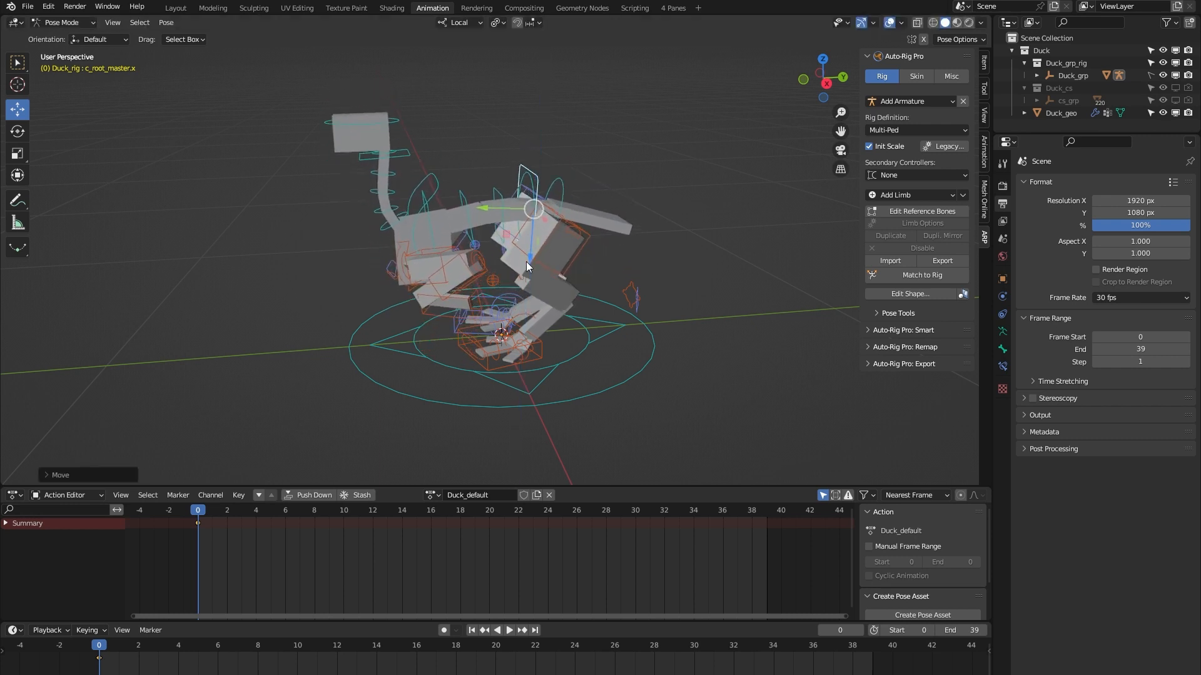
- Try rotating the hip controller c_root.x around its local Y axis
{"action": "left_click", "coordinate": [529, 174]}
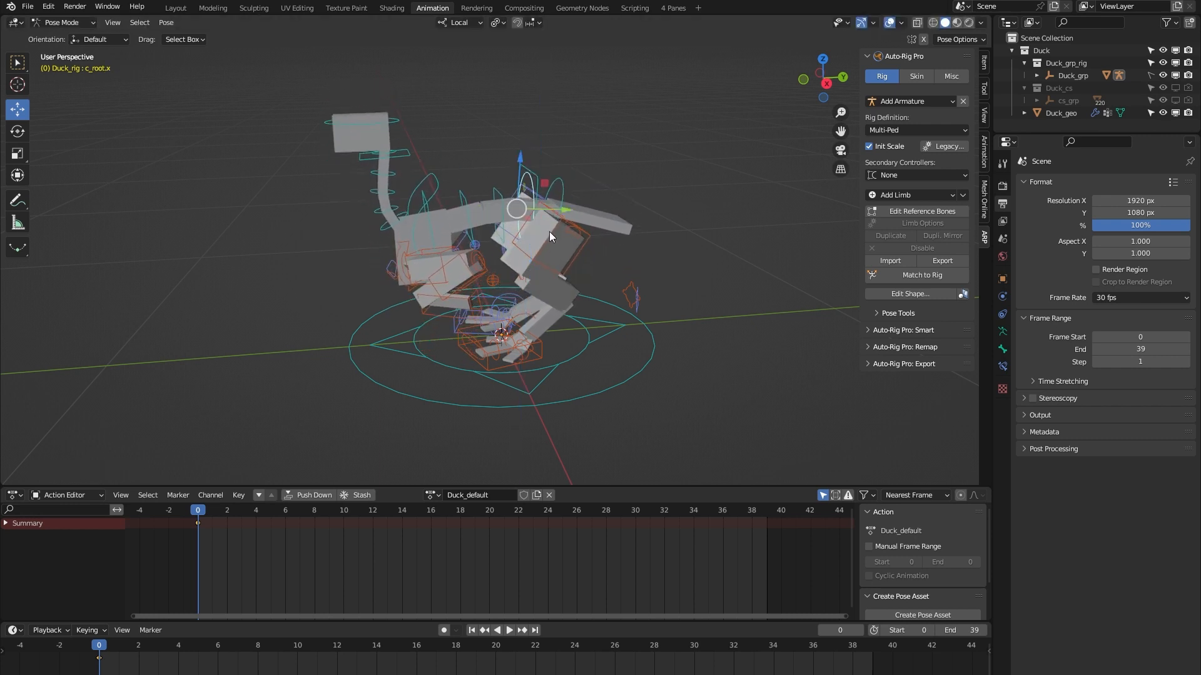
{"action": "middle_click_drag", "start_coordinate": [549, 231], "coordinate": [434, 238]}
{"action": "key", "text": "shift+space"}
{"action": "key", "text": "r"}
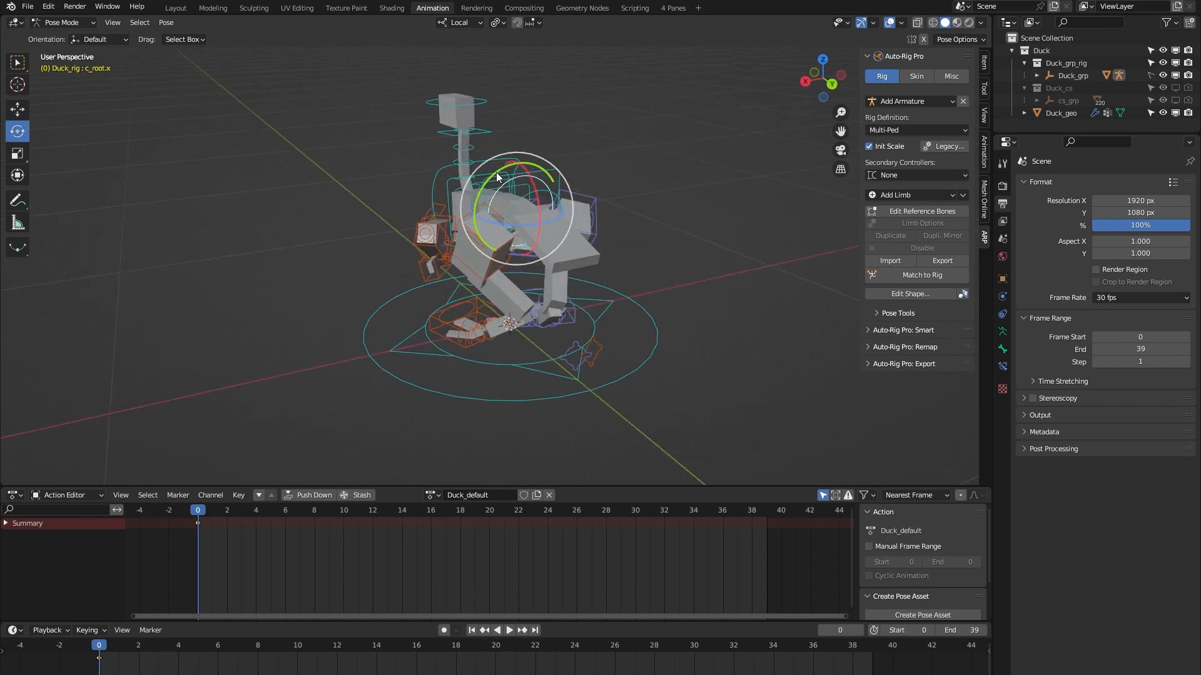
{"action": "left_click_drag", "start_coordinate": [495, 173], "coordinate": [505, 200]}
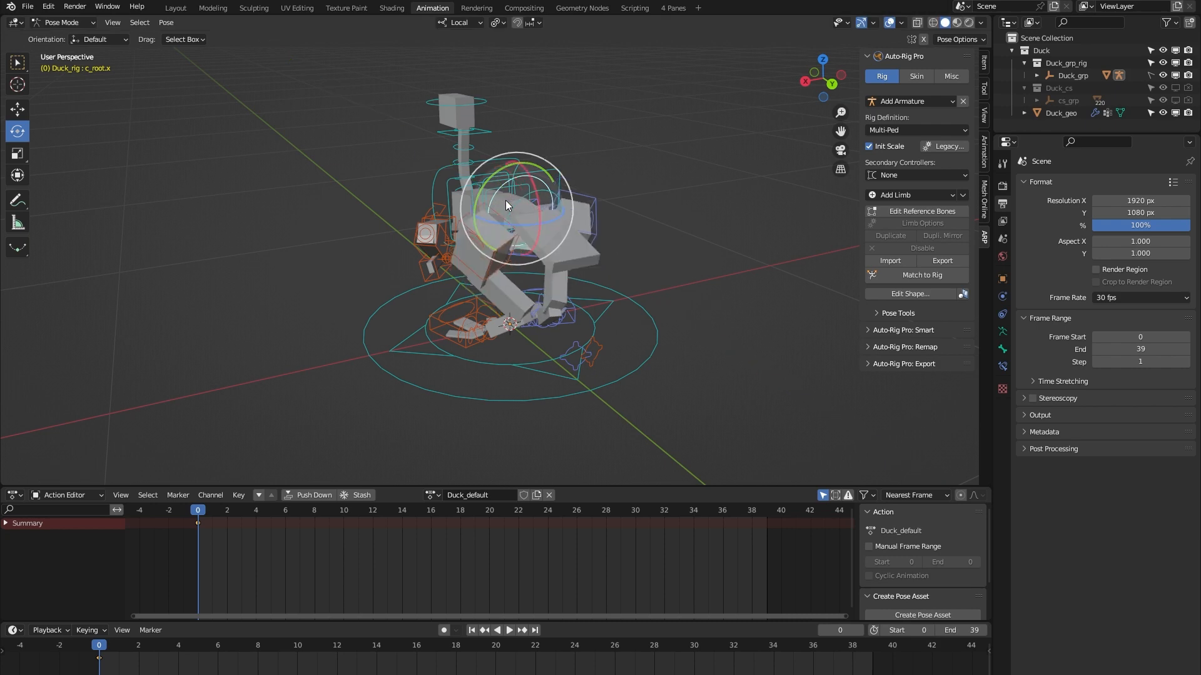
{"action": "middle_click_drag", "start_coordinate": [299, 300], "coordinate": [492, 321]}
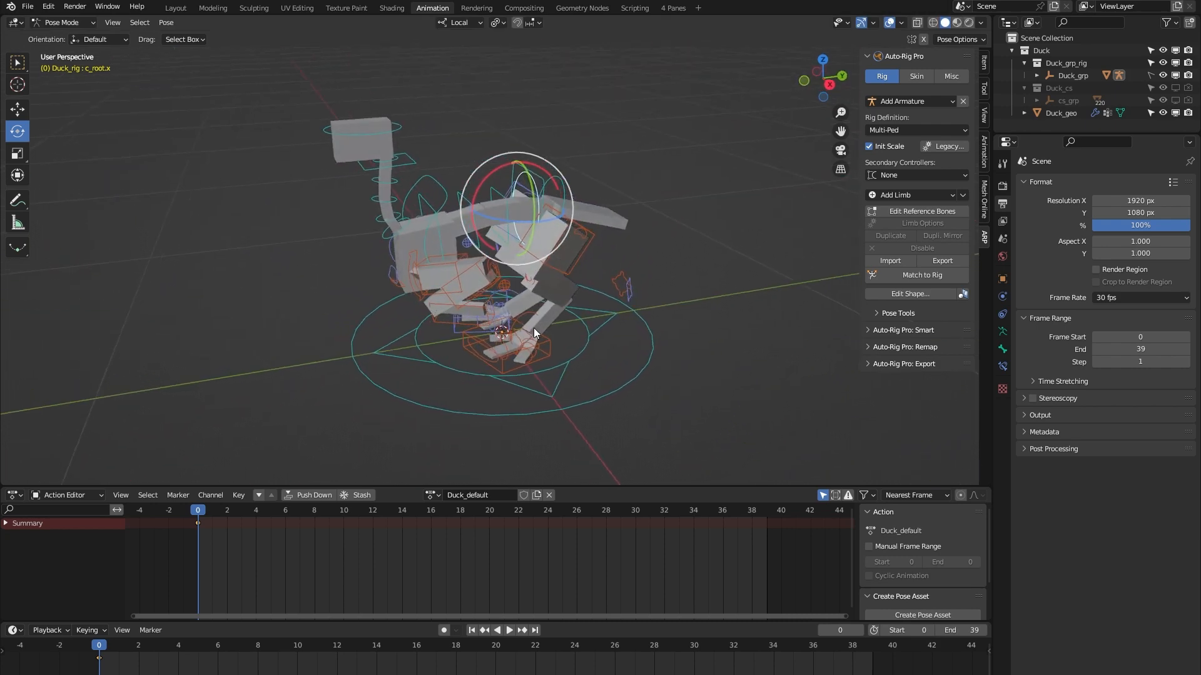
- Try rotating the c_spine_master.x and c_neck_master.x controllers to bend the spine and neck
{"action": "left_click", "coordinate": [436, 180]}
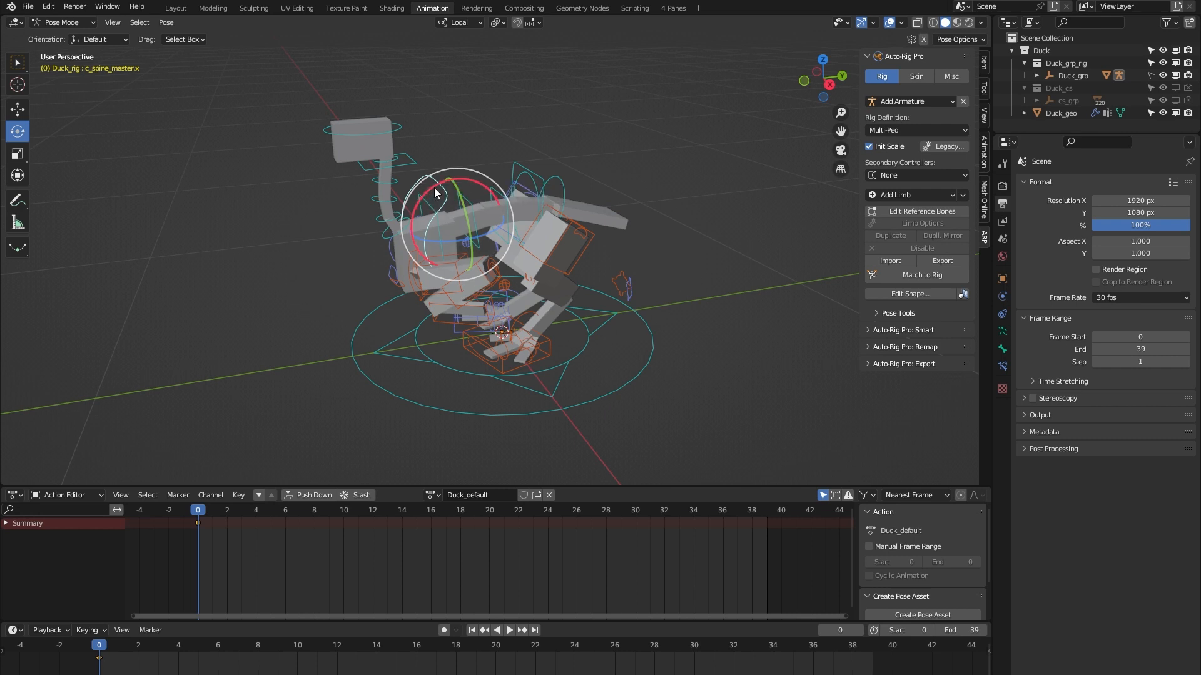
{"action": "left_click_drag", "start_coordinate": [438, 187], "coordinate": [419, 216]}
{"action": "left_click", "coordinate": [413, 165]}
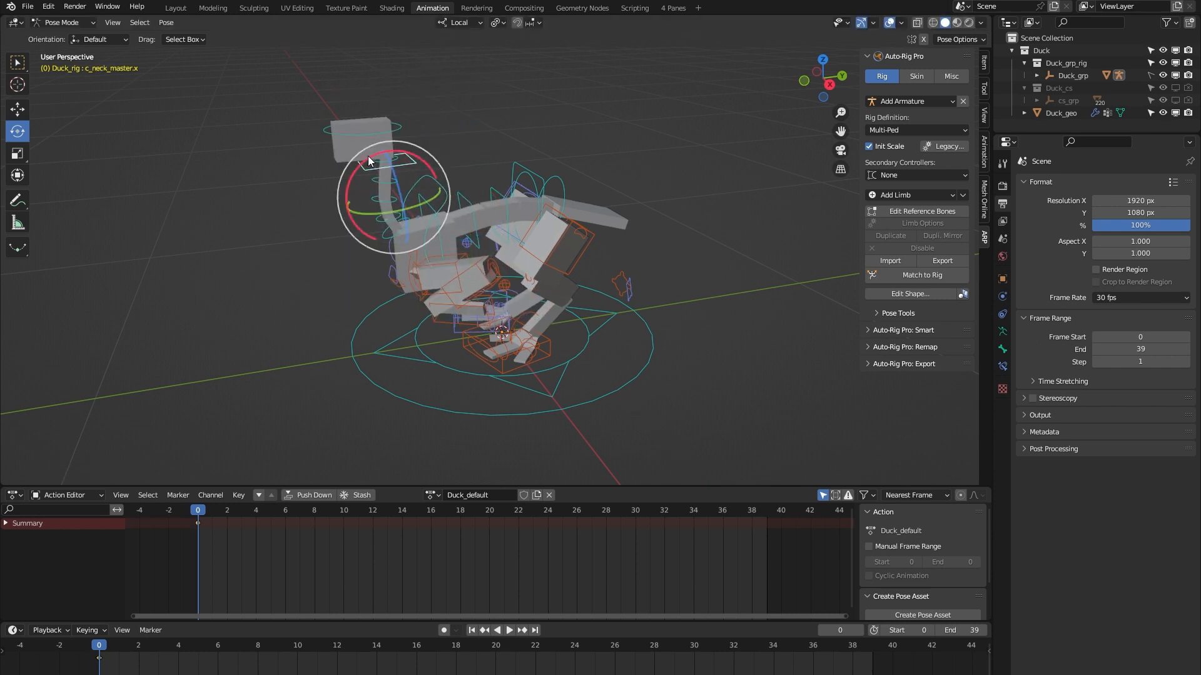
{"action": "mouse_move", "coordinate": [367, 160]}
{"action": "left_mouse_down"}
{"action": "mouse_move", "coordinate": [352, 170]}
{"action": "mouse_move", "coordinate": [374, 162]}
{"action": "left_mouse_up"}
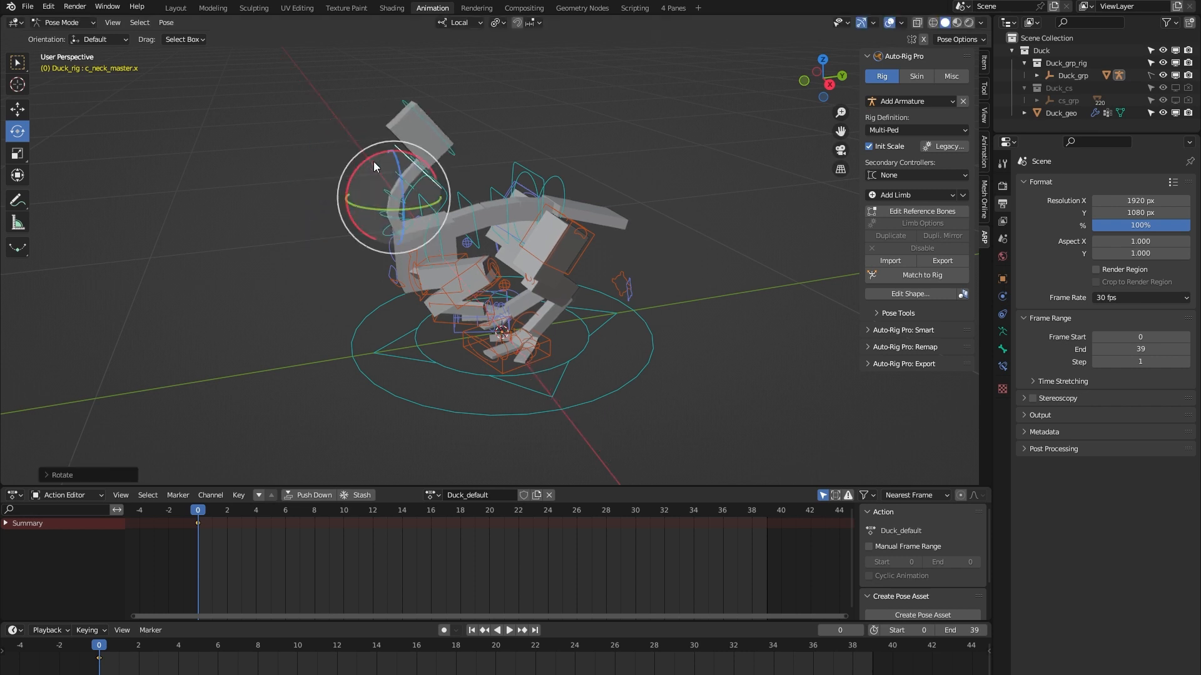
- Select the c_head.x controller and display its Head Lock setting
{"action": "left_click", "coordinate": [325, 139]}
{"action": "left_click", "coordinate": [330, 137]}
{"action": "middle_click_drag", "start_coordinate": [250, 225], "coordinate": [289, 223]}
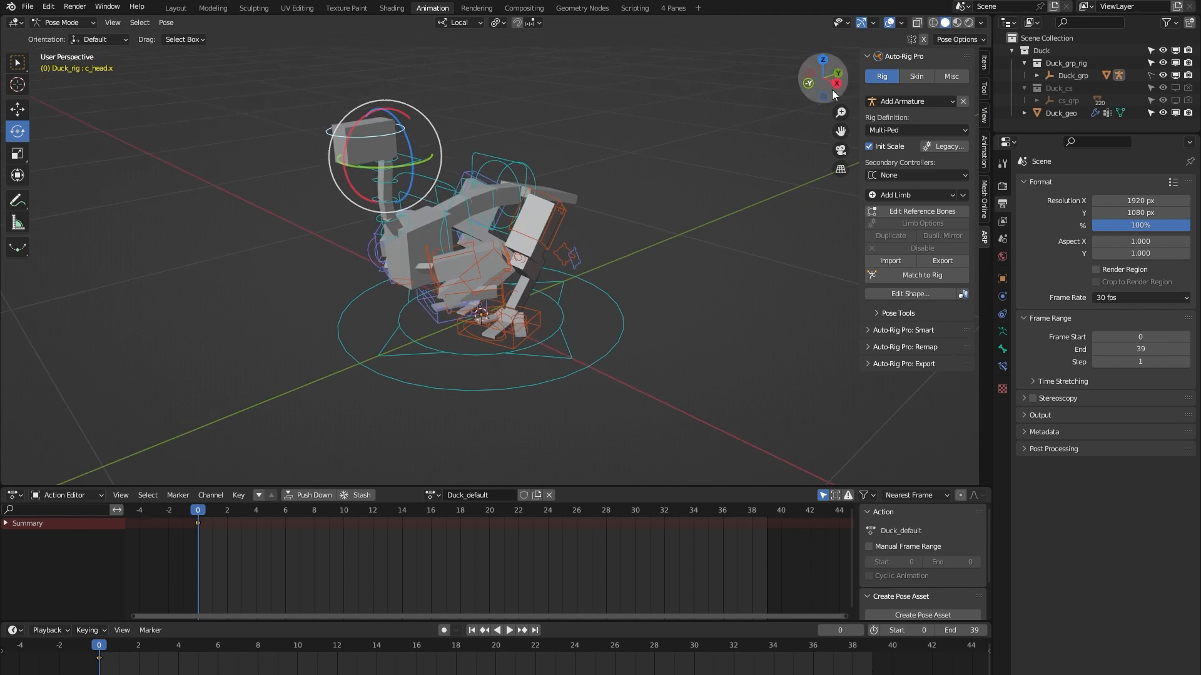
{"action": "left_click", "coordinate": [983, 90]}
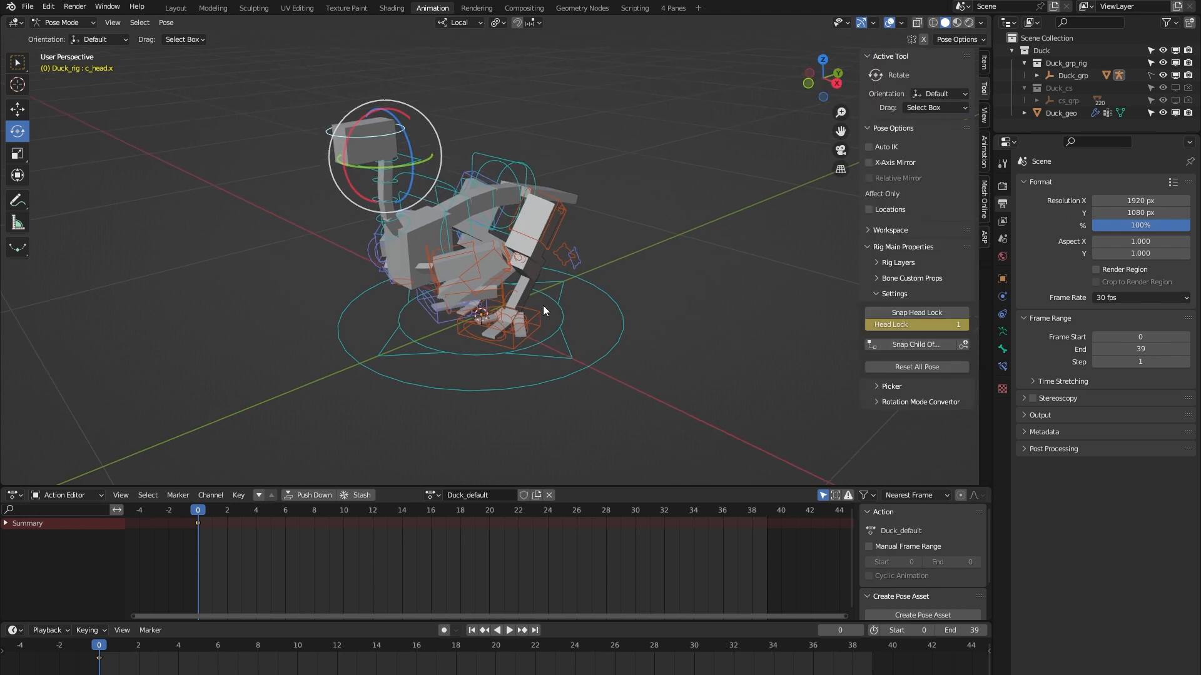
- Try rotating the c_neck.x controller while Head Lock is 1
{"action": "left_click", "coordinate": [471, 86]}
{"action": "scroll", "coordinate": [400, 152], "scroll_direction": "up", "scroll_amount": 2}
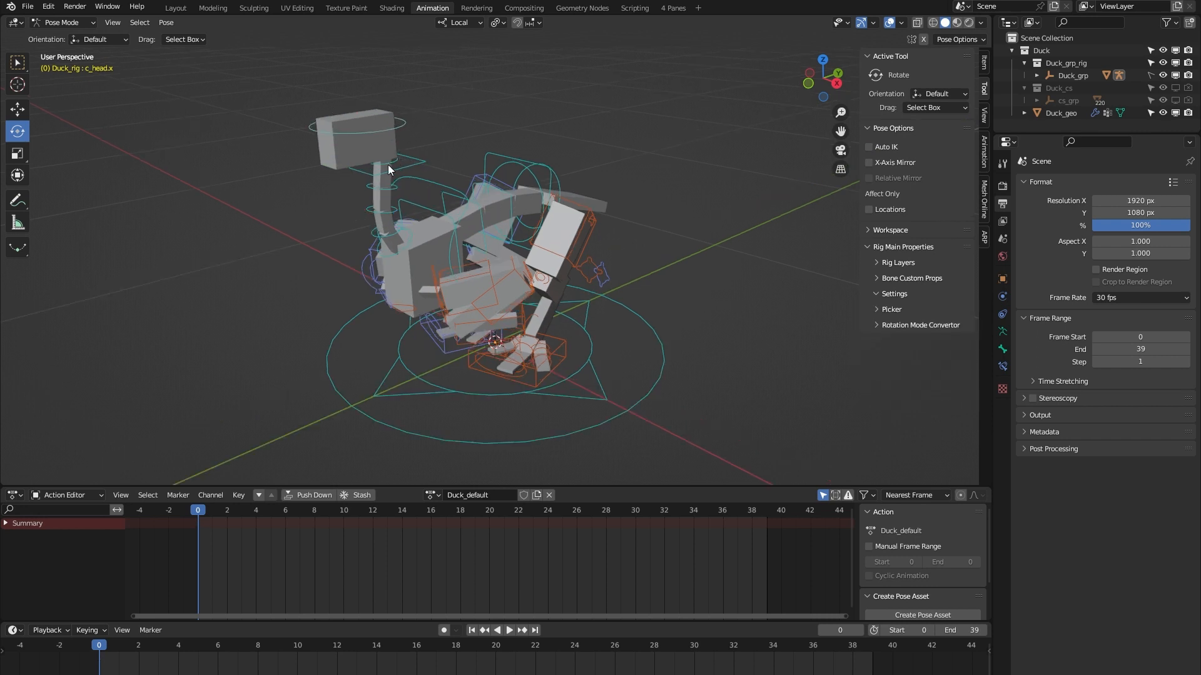
{"action": "left_click", "coordinate": [390, 163]}
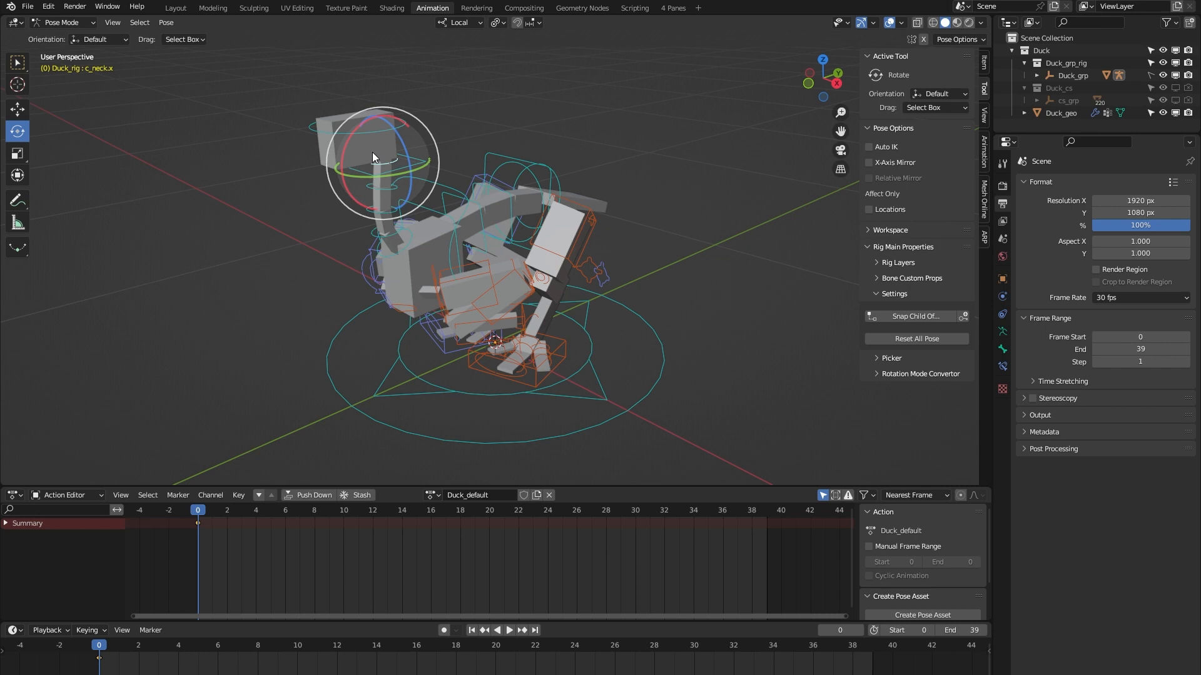
{"action": "left_click_drag", "start_coordinate": [373, 152], "coordinate": [366, 115]}
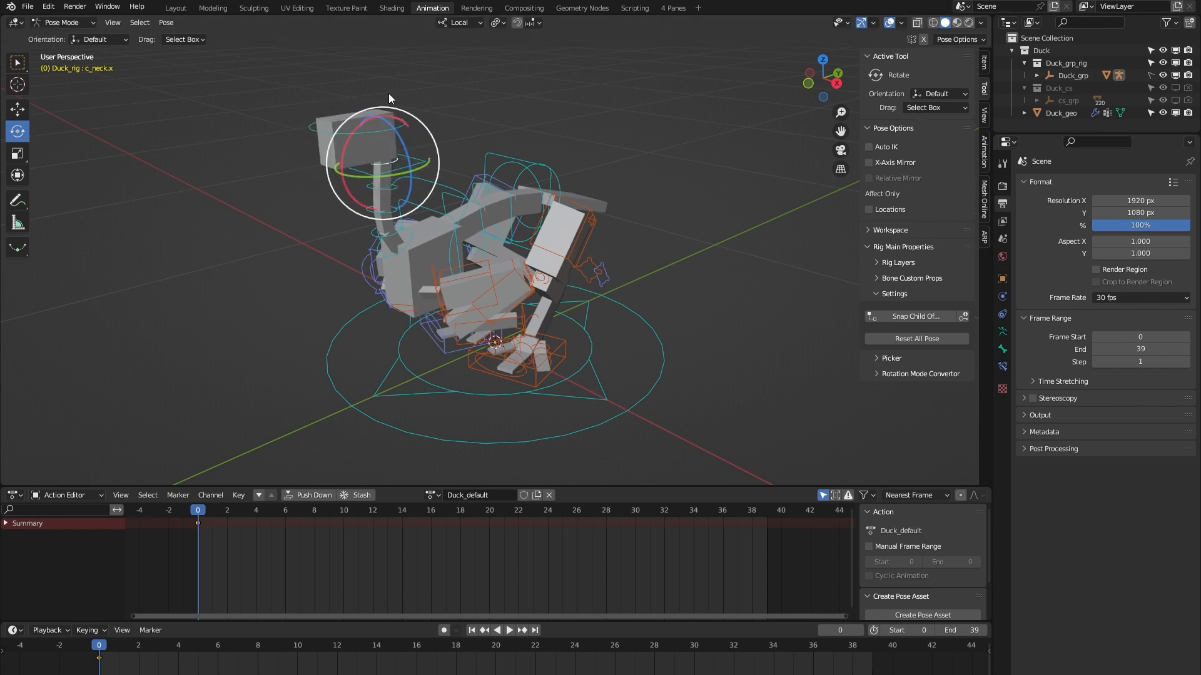
- Set Head Lock to 0 on the c_head.x controller
{"action": "left_click", "coordinate": [404, 124]}
{"action": "left_click", "coordinate": [932, 324]}
{"action": "type", "text": "0"}
{"action": "key", "text": "Return"}
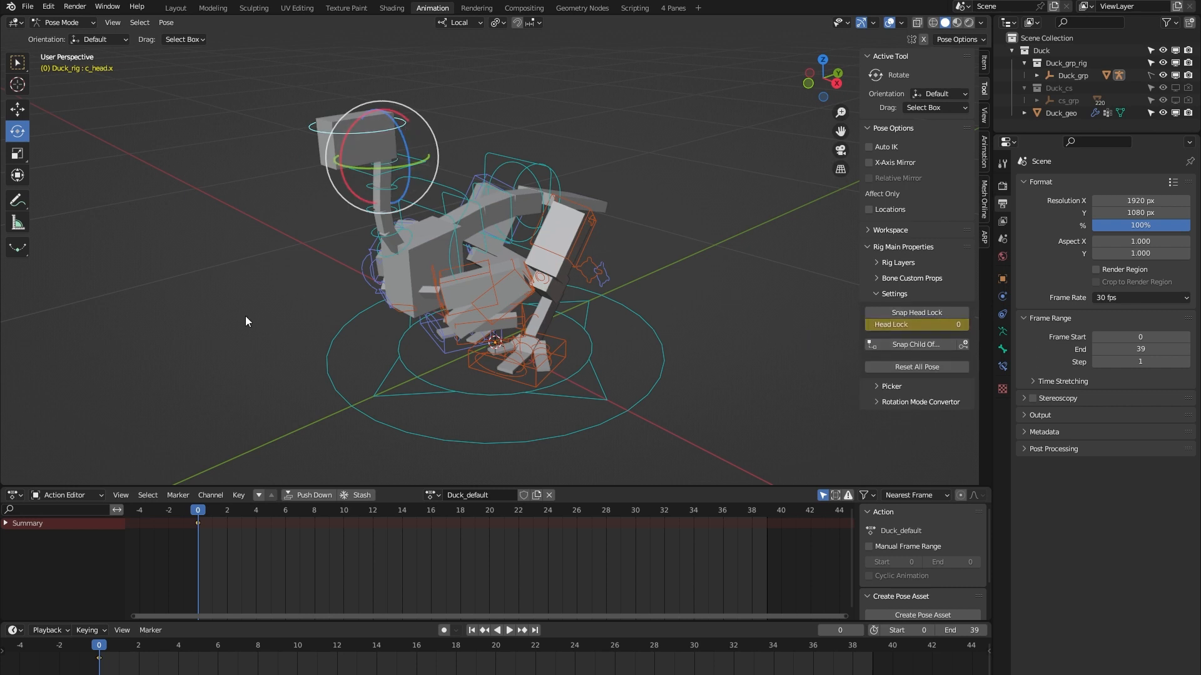
- Try rotating the c_neck.x controller freely in trackball mode with Head Lock at 0
{"action": "left_click", "coordinate": [407, 156]}
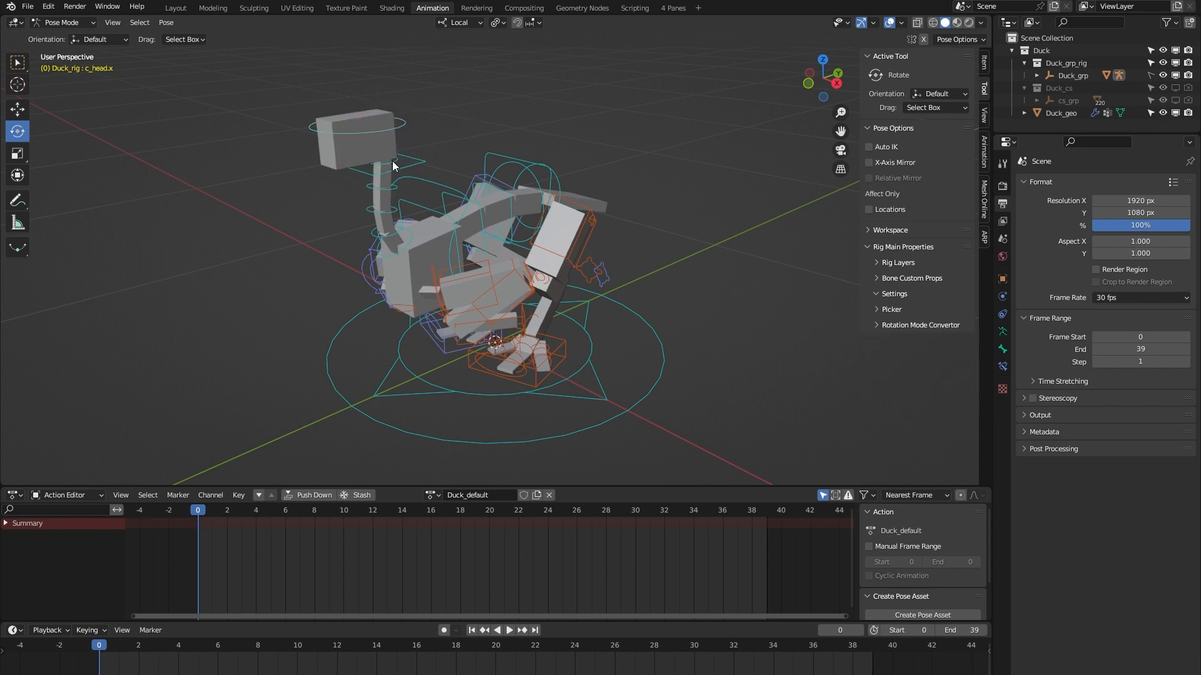
{"action": "left_click", "coordinate": [384, 155]}
{"action": "key", "text": "r"}
{"action": "key", "text": "r"}
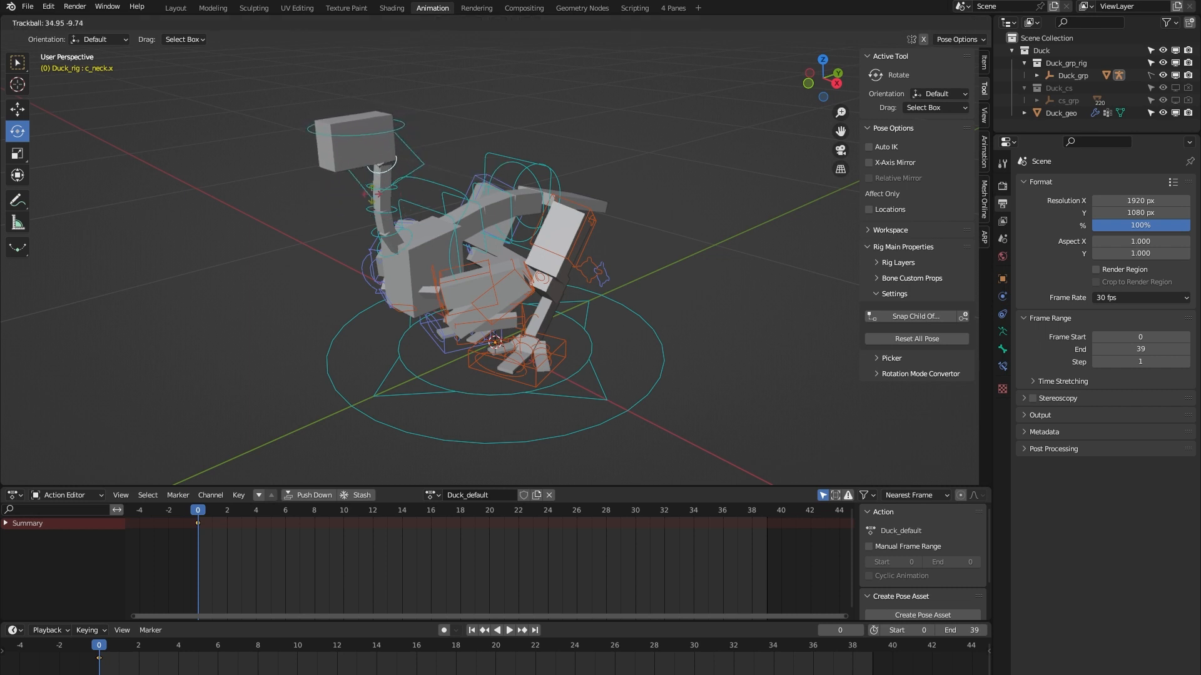
{"action": "left_click", "coordinate": [339, 161]}
{"action": "left_click", "coordinate": [494, 119]}
- Set Head Lock on the c_head.x controller back to 1
{"action": "left_click", "coordinate": [398, 124]}
{"action": "left_click", "coordinate": [931, 324]}
{"action": "type", "text": "1"}
{"action": "key", "text": "Return"}
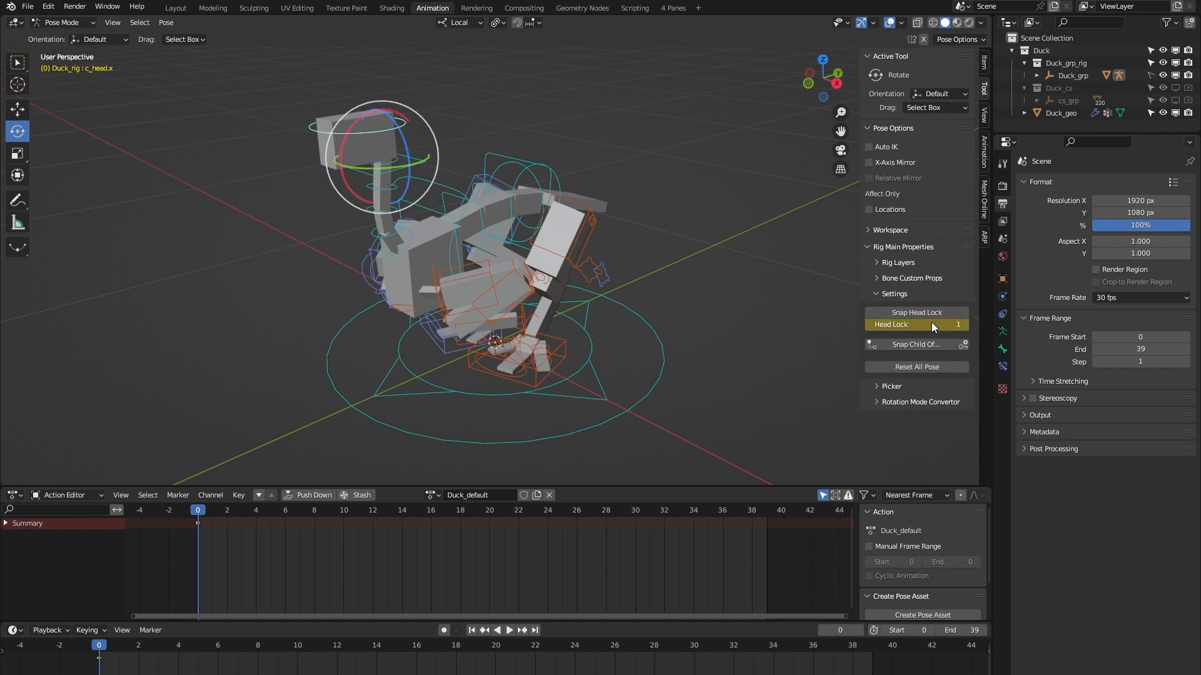
- Try raising the left foot controller c_foot_ik.l along its vertical axis, and undo the move
{"action": "left_click", "coordinate": [674, 357]}
{"action": "middle_click_drag", "start_coordinate": [664, 356], "coordinate": [578, 299]}
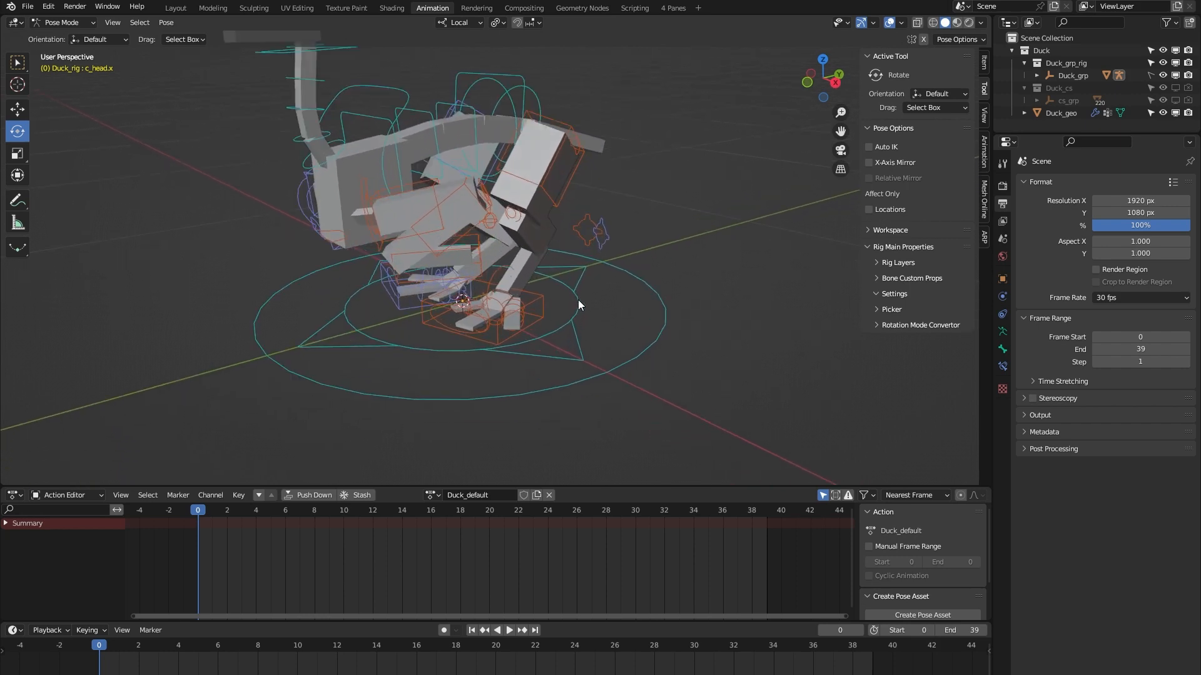
{"action": "left_click", "coordinate": [530, 295]}
{"action": "scroll", "coordinate": [531, 294], "scroll_direction": "down", "scroll_amount": 1}
{"action": "key", "text": "shift+space"}
{"action": "key", "text": "g"}
{"action": "left_click_drag", "start_coordinate": [524, 180], "coordinate": [519, 133]}
{"action": "key", "text": "ctrl+z"}
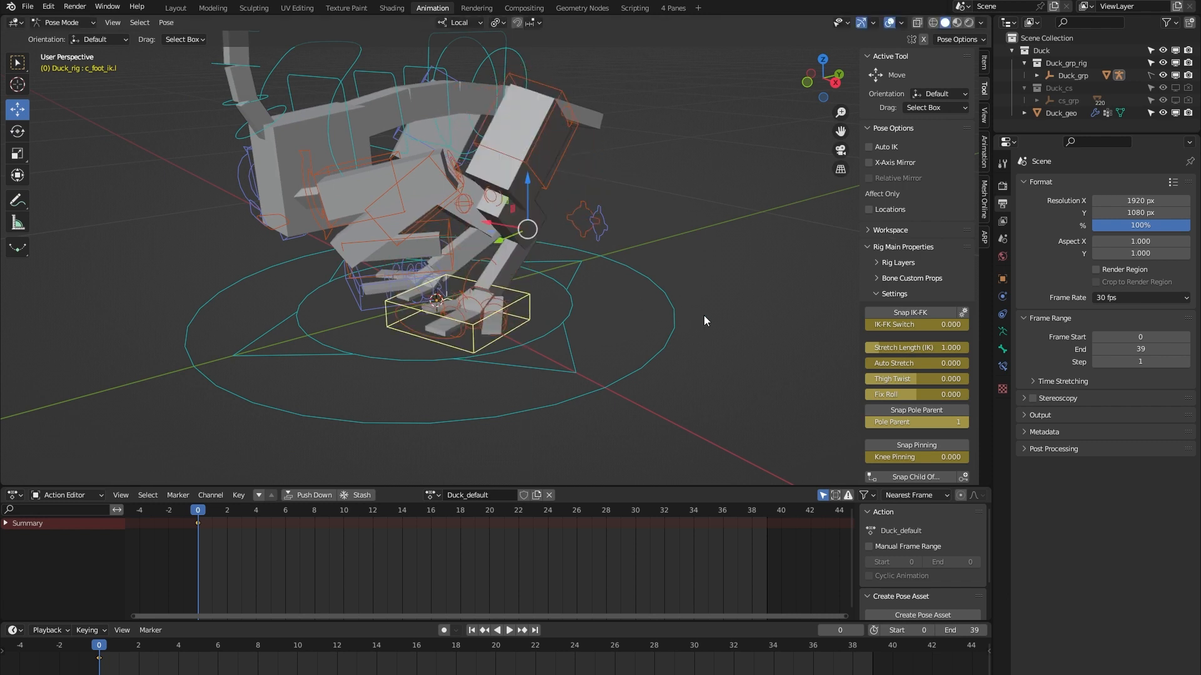
- Snap the left leg from IK to FK and rotate its c_thigh_fk.l controller
{"action": "left_click", "coordinate": [899, 309]}
{"action": "left_click", "coordinate": [537, 142]}
{"action": "key", "text": "shift+space"}
{"action": "key", "text": "r"}
{"action": "mouse_move", "coordinate": [544, 129]}
{"action": "left_mouse_down"}
{"action": "mouse_move", "coordinate": [554, 147]}
{"action": "mouse_move", "coordinate": [536, 133]}
{"action": "left_mouse_up"}
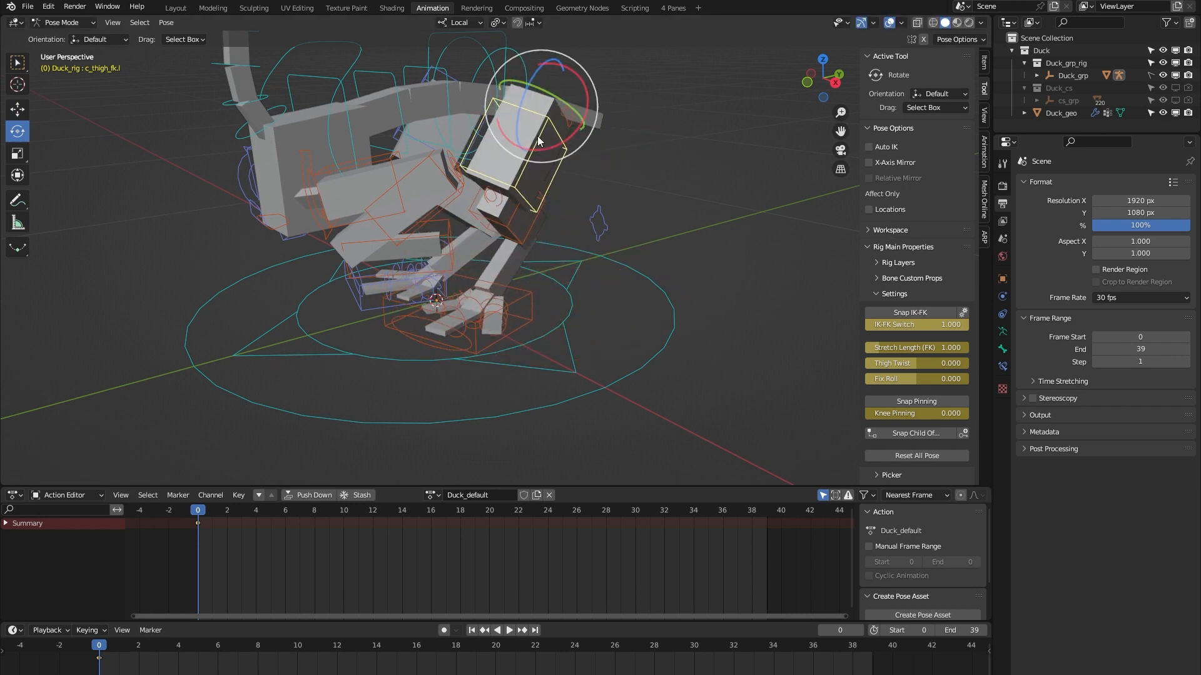
- Snap the left leg from FK back to IK and select its foot controller c_foot_ik.l
{"action": "left_click", "coordinate": [890, 314]}
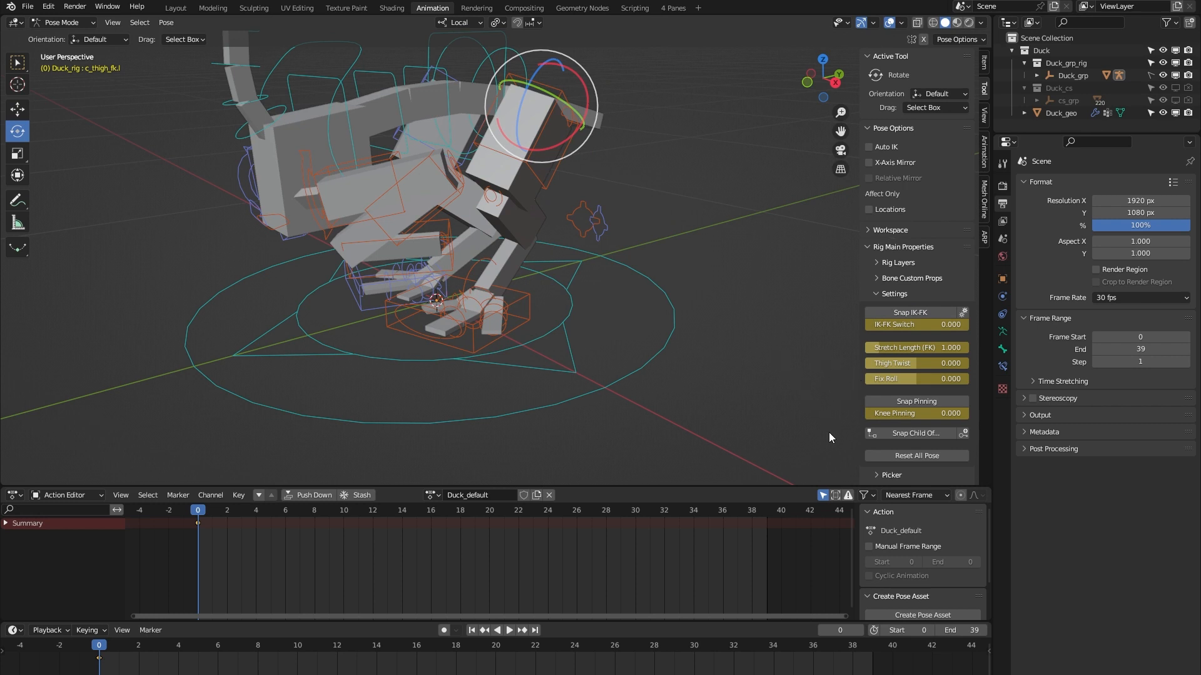
{"action": "left_click", "coordinate": [527, 295]}
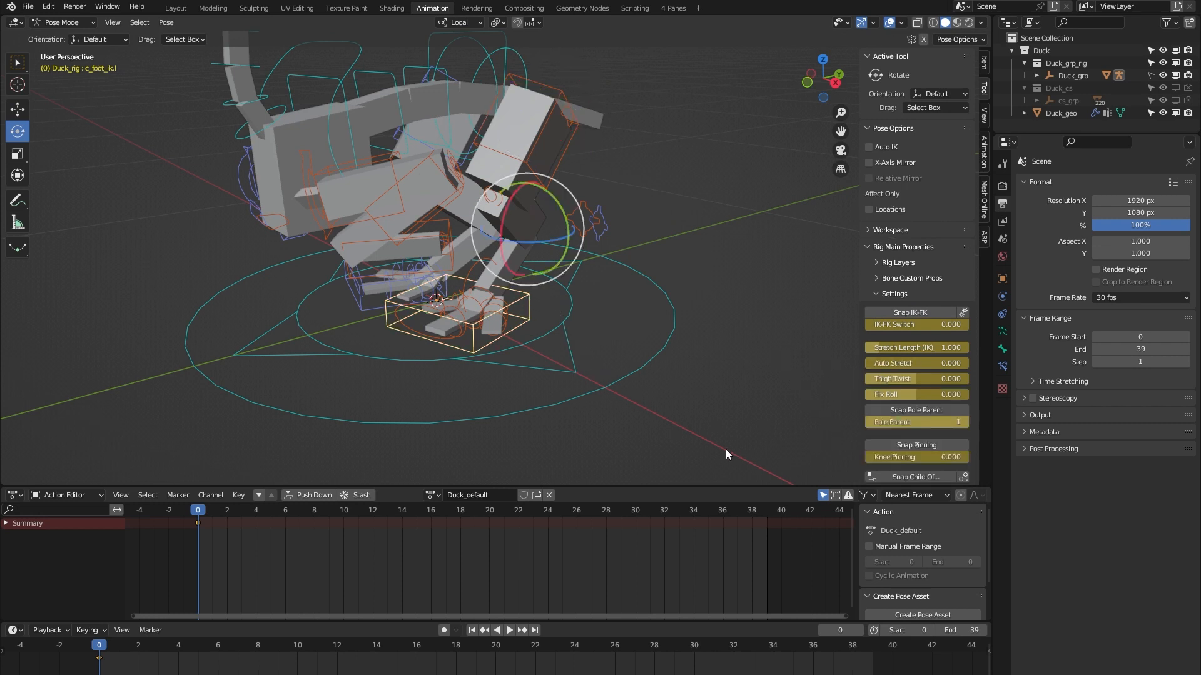
- Try moving c_foot_ik.l with the left leg's Auto Stretch at 1, and restore the previous setting
{"action": "double_click", "coordinate": [912, 361]}
{"action": "type", "text": "1"}
{"action": "key", "text": "Return"}
{"action": "key", "text": "w"}
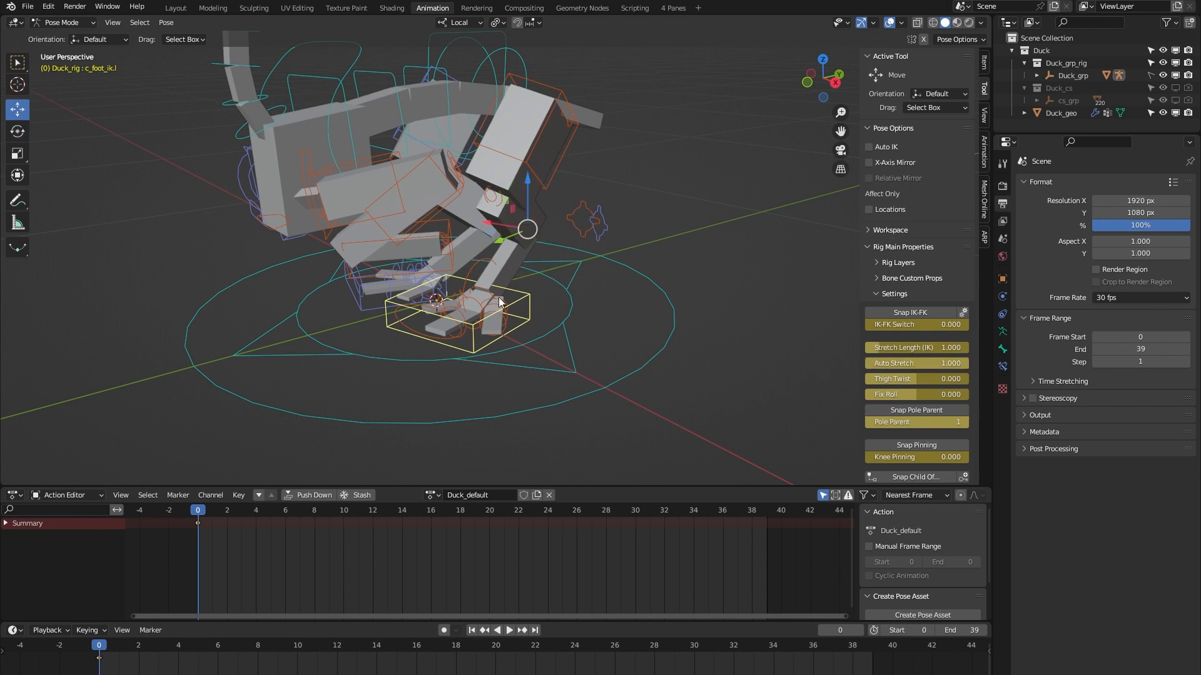
{"action": "left_click_drag", "start_coordinate": [511, 209], "coordinate": [420, 361]}
{"action": "key", "text": "Escape"}
{"action": "left_click_drag", "start_coordinate": [887, 366], "coordinate": [909, 377]}
{"action": "key", "text": "ctrl+z"}
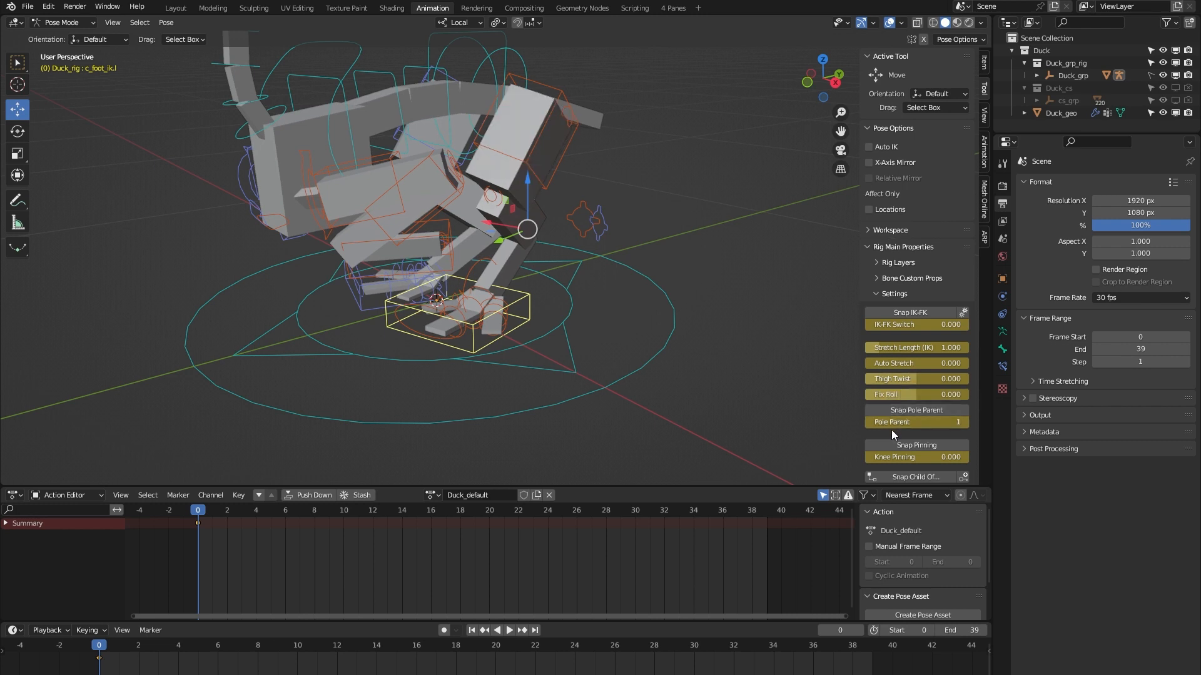
- Try moving the left foot controller c_foot_ik.l freely with Knee Pinning at 0, and cancel the move
{"action": "middle_click_drag", "start_coordinate": [542, 281], "coordinate": [552, 284]}
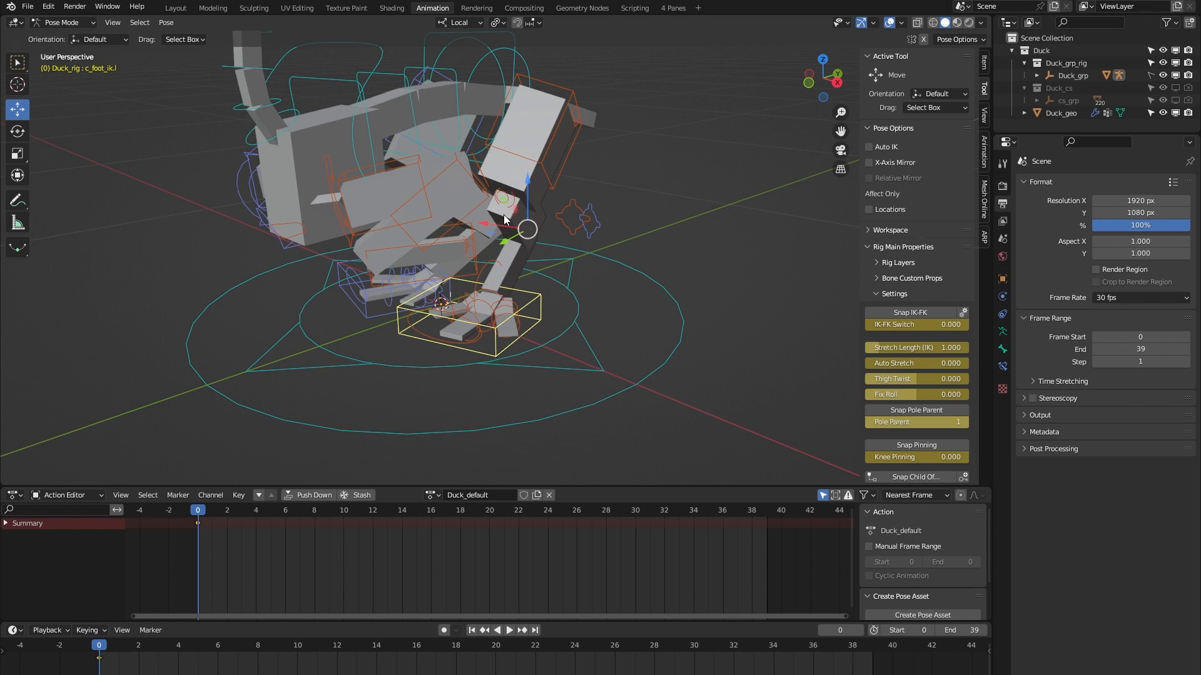
{"action": "left_click_drag", "start_coordinate": [514, 212], "coordinate": [530, 269]}
{"action": "middle_click_drag", "start_coordinate": [531, 269], "coordinate": [508, 209]}
{"action": "left_click_drag", "start_coordinate": [503, 204], "coordinate": [621, 208]}
{"action": "key", "text": "Escape"}
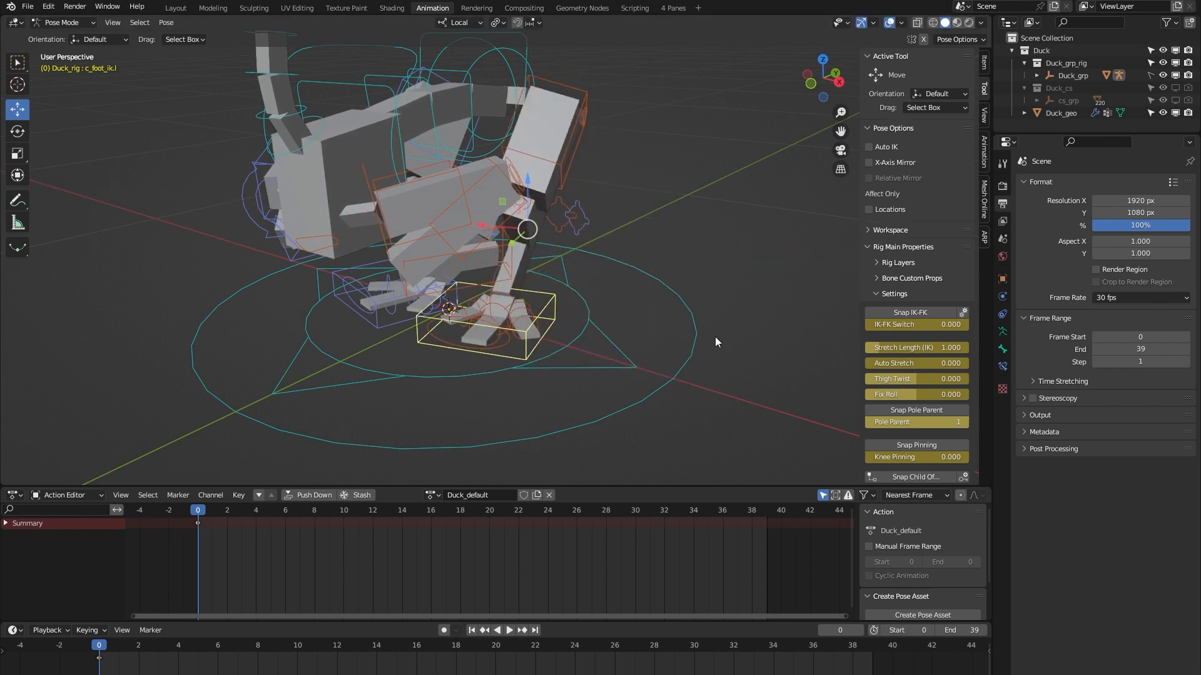
- Try moving c_foot_ik.l with Knee Pinning at 1, undo the move, and set Knee Pinning back to 0
{"action": "left_click", "coordinate": [929, 455]}
{"action": "type", "text": "1"}
{"action": "key", "text": "Return"}
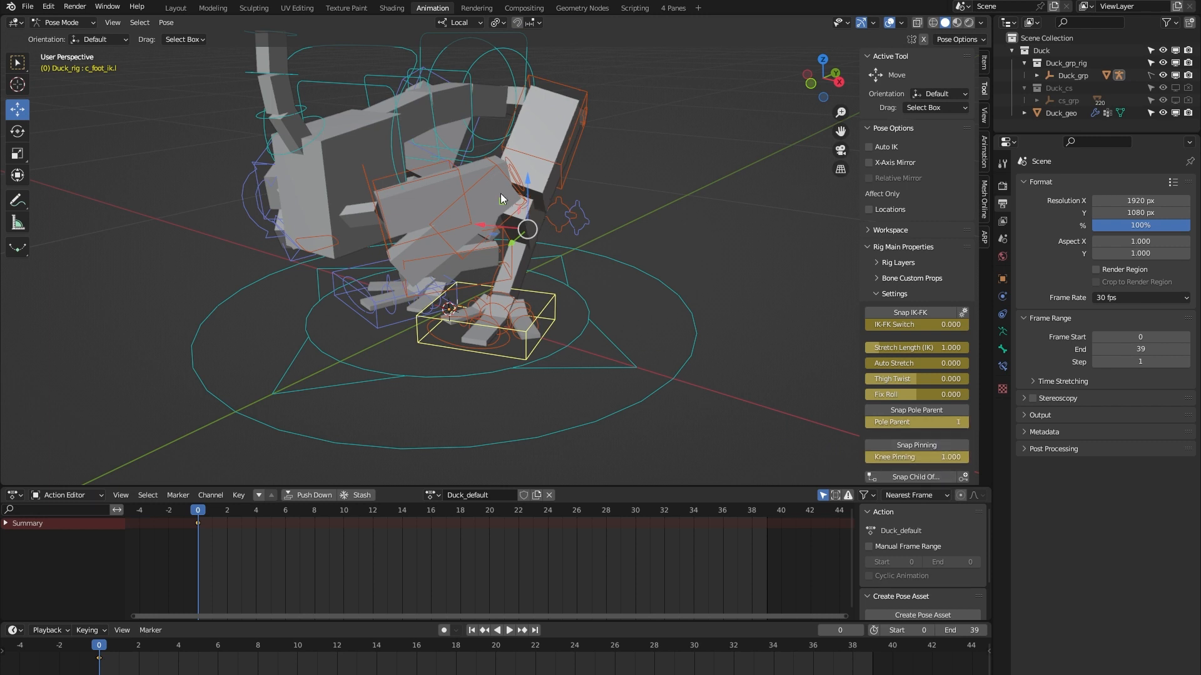
{"action": "left_click_drag", "start_coordinate": [501, 200], "coordinate": [611, 212]}
{"action": "key", "text": "ctrl+z"}
{"action": "key", "text": "ctrl+z"}
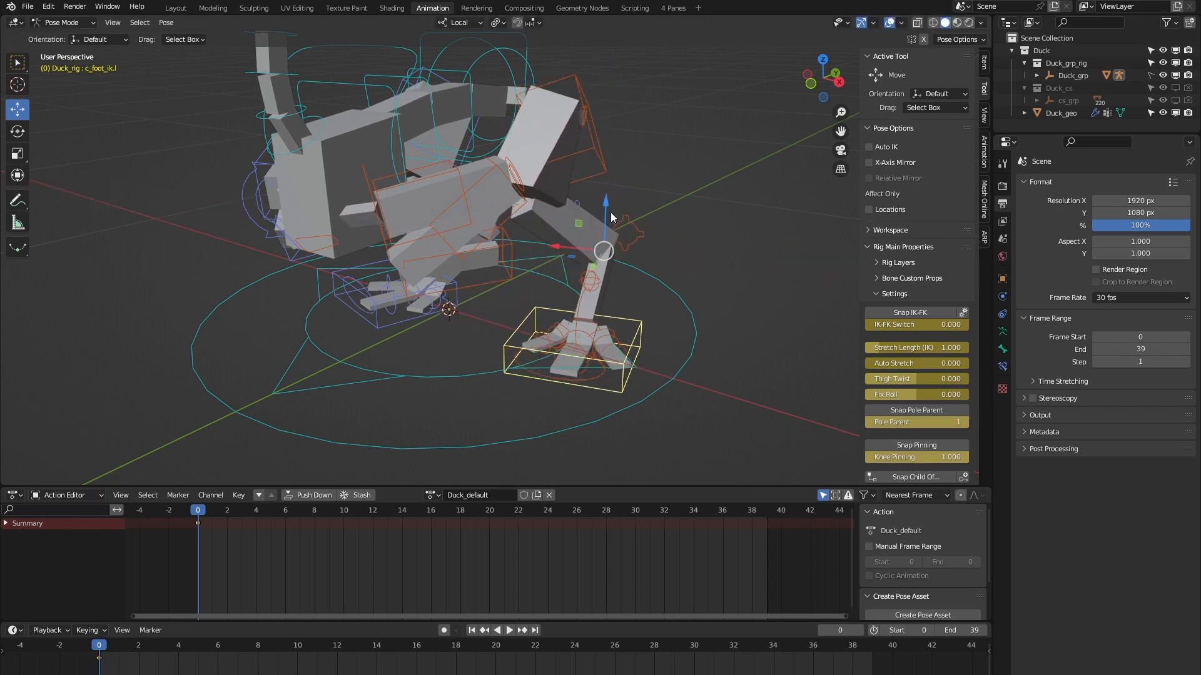
{"action": "double_click", "coordinate": [932, 463]}
{"action": "type", "text": "0"}
{"action": "key", "text": "Return"}
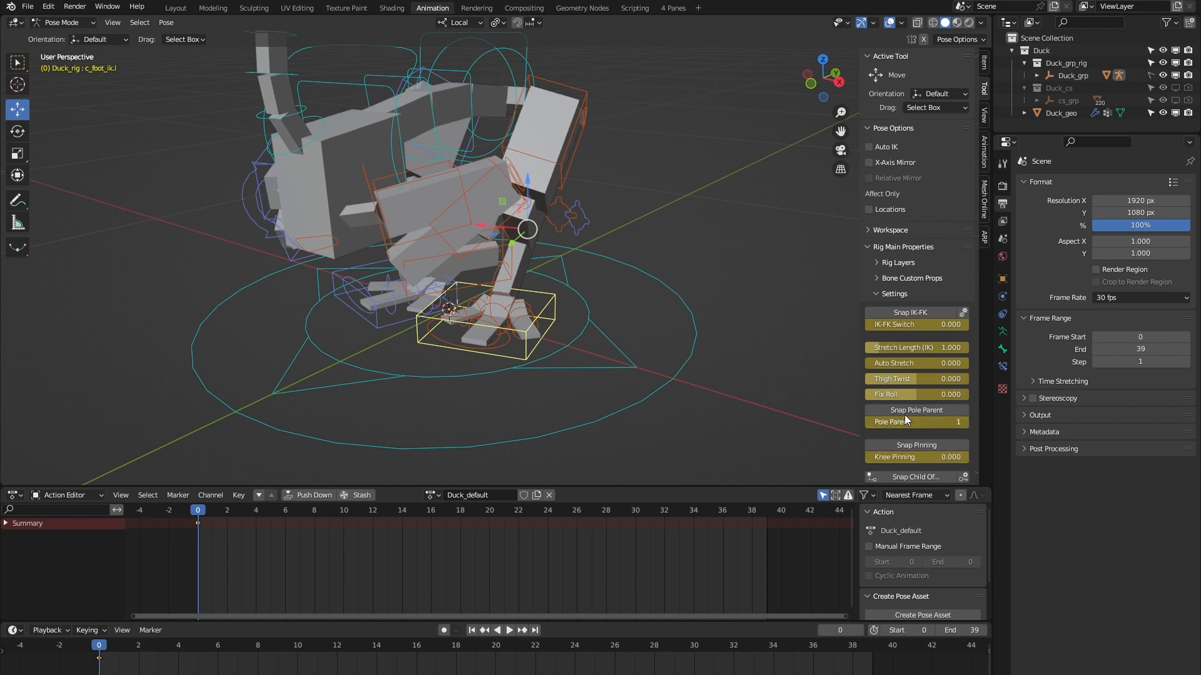
- Try rotating the left toes controller c_toes_ik.l
{"action": "scroll", "coordinate": [966, 395], "scroll_direction": "down", "scroll_amount": 1}
{"action": "middle_click_drag", "start_coordinate": [618, 389], "coordinate": [553, 389]}
{"action": "scroll", "coordinate": [406, 301], "scroll_direction": "up", "scroll_amount": 4}
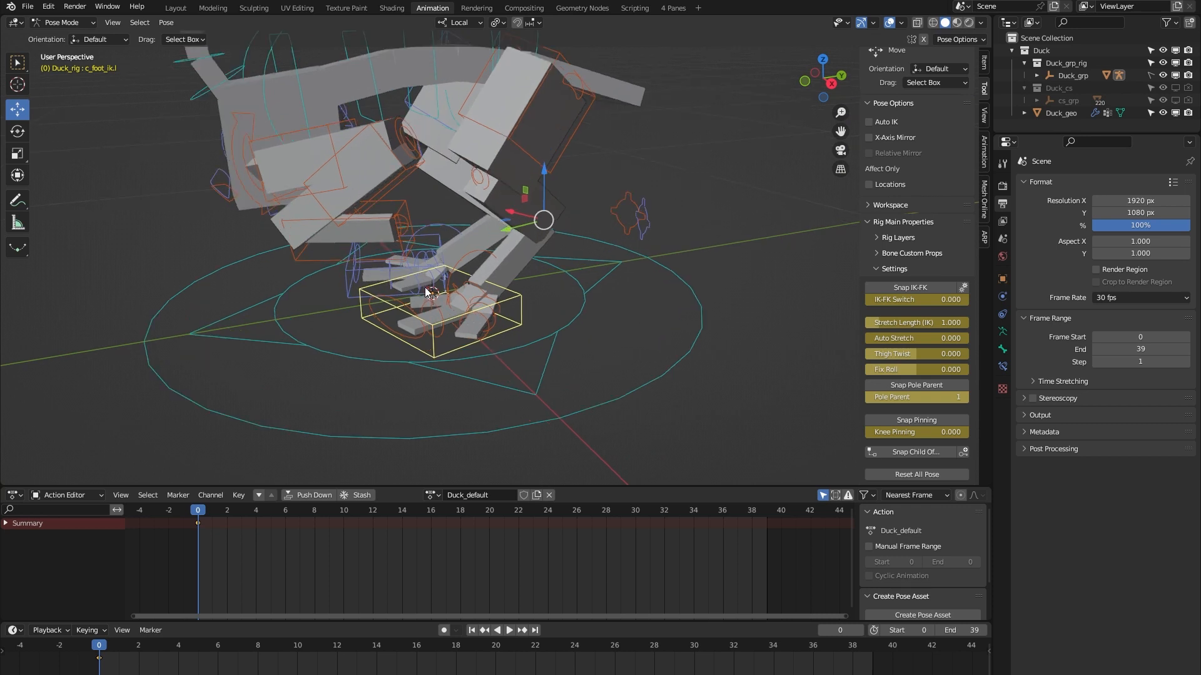
{"action": "left_click", "coordinate": [395, 306]}
{"action": "key", "text": "shift+space"}
{"action": "key", "text": "r"}
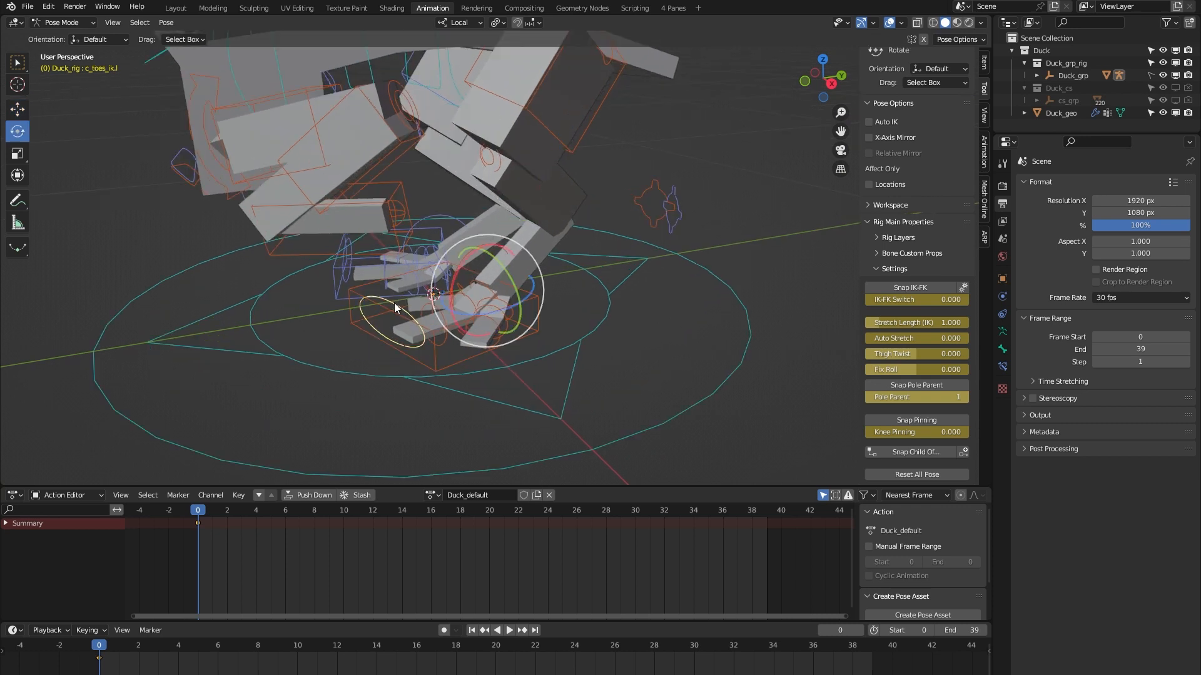
{"action": "left_click_drag", "start_coordinate": [453, 276], "coordinate": [458, 320]}
{"action": "left_click", "coordinate": [444, 419]}
{"action": "middle_click_drag", "start_coordinate": [468, 420], "coordinate": [439, 418]}
{"action": "left_click", "coordinate": [470, 242]}
{"action": "left_click_drag", "start_coordinate": [469, 239], "coordinate": [444, 262]}
- Move the left foot roll controller c_foot_roll_cursor.l to test the foot's roll
{"action": "middle_click_drag", "start_coordinate": [632, 282], "coordinate": [616, 187]}
{"action": "left_click", "coordinate": [613, 188]}
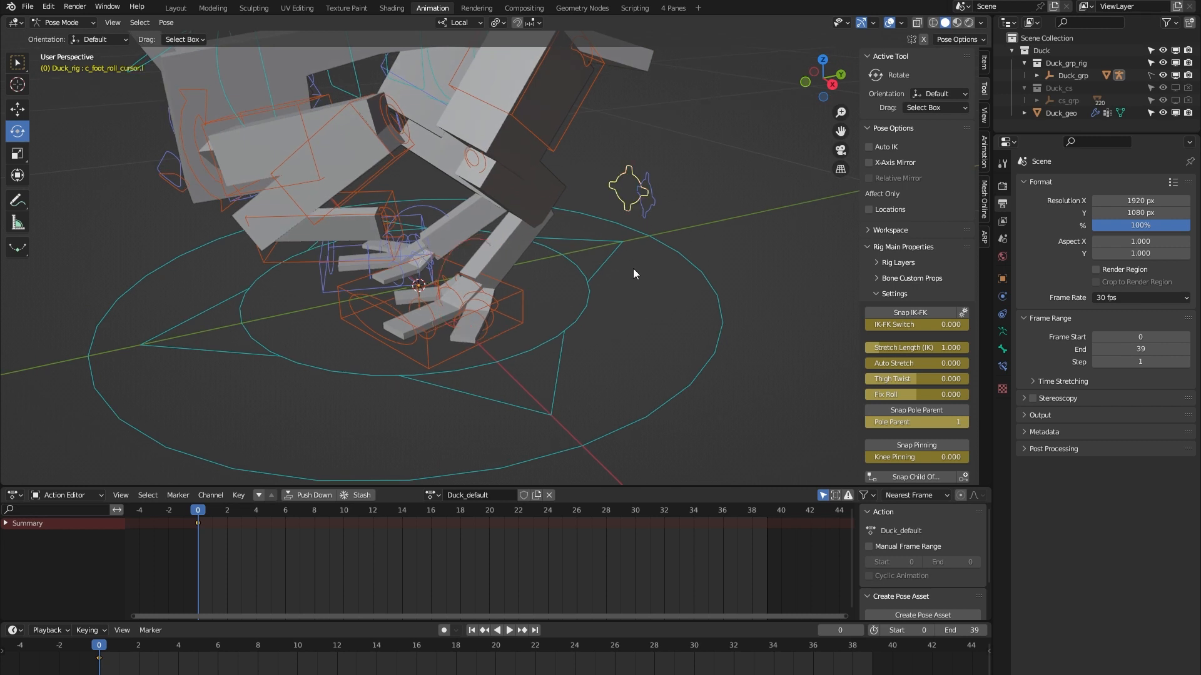
{"action": "key", "text": "shift+space"}
{"action": "key", "text": "g"}
{"action": "middle_click_drag", "start_coordinate": [626, 295], "coordinate": [624, 239]}
{"action": "left_click_drag", "start_coordinate": [624, 239], "coordinate": [577, 195]}
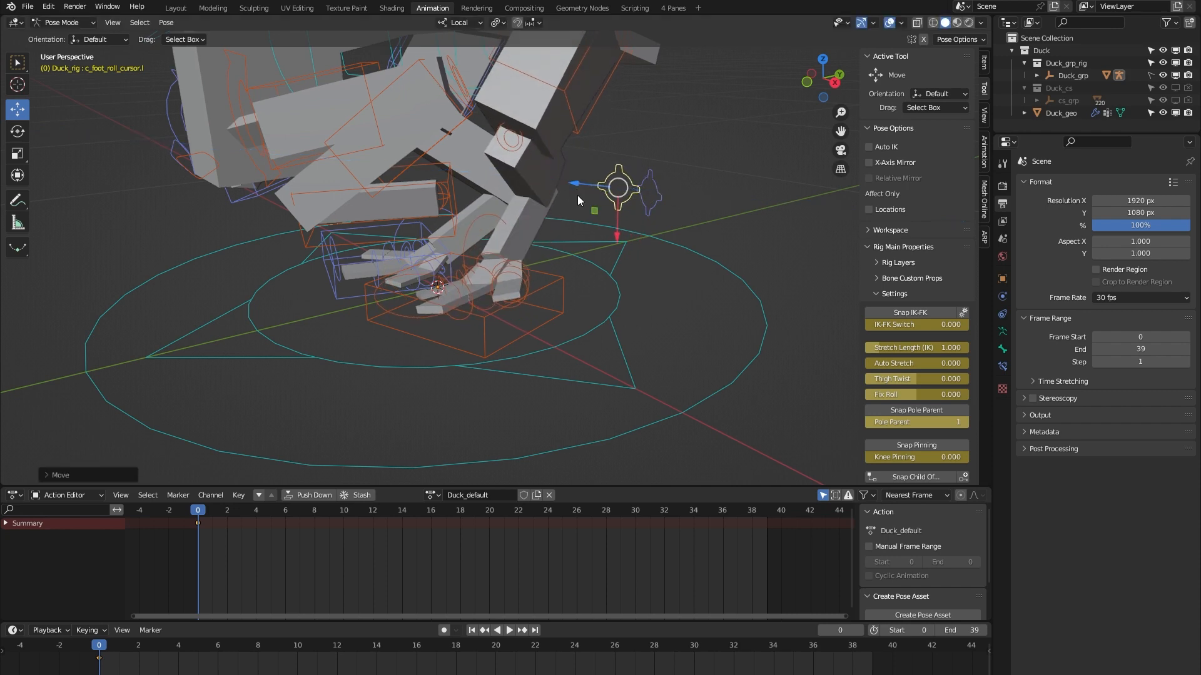
- Try rotating the left wing's FK controller c_arm_fk.l
{"action": "scroll", "coordinate": [575, 241], "scroll_direction": "down", "scroll_amount": 3}
{"action": "scroll", "coordinate": [591, 244], "scroll_direction": "down", "scroll_amount": 2}
{"action": "middle_click_drag", "start_coordinate": [437, 254], "coordinate": [561, 245], "text": "shift"}
{"action": "scroll", "coordinate": [480, 293], "scroll_direction": "up", "scroll_amount": 2}
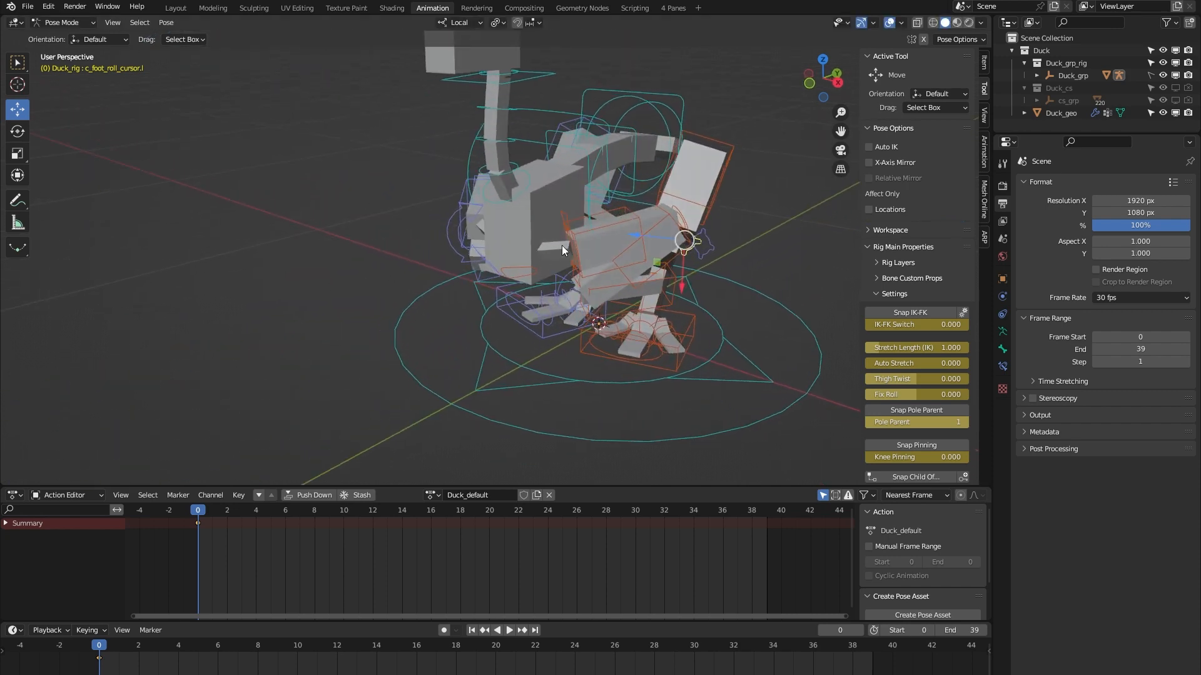
{"action": "left_click", "coordinate": [585, 227]}
{"action": "key", "text": "r"}
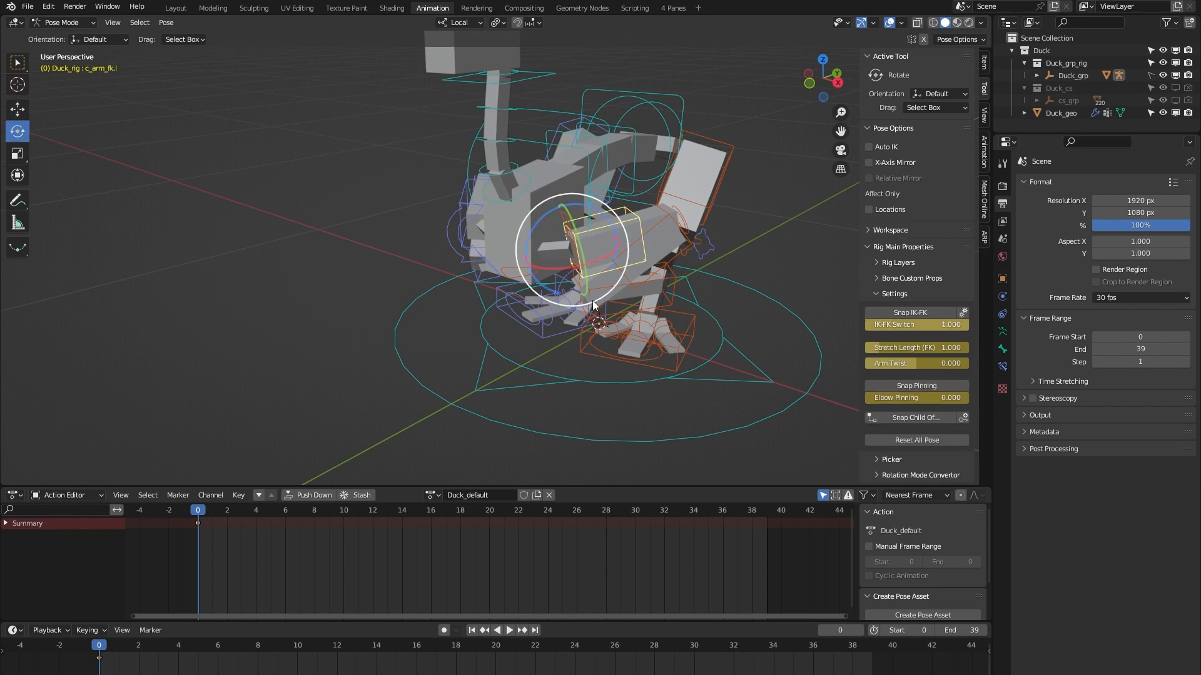
{"action": "middle_click_drag", "start_coordinate": [592, 313], "coordinate": [588, 309]}
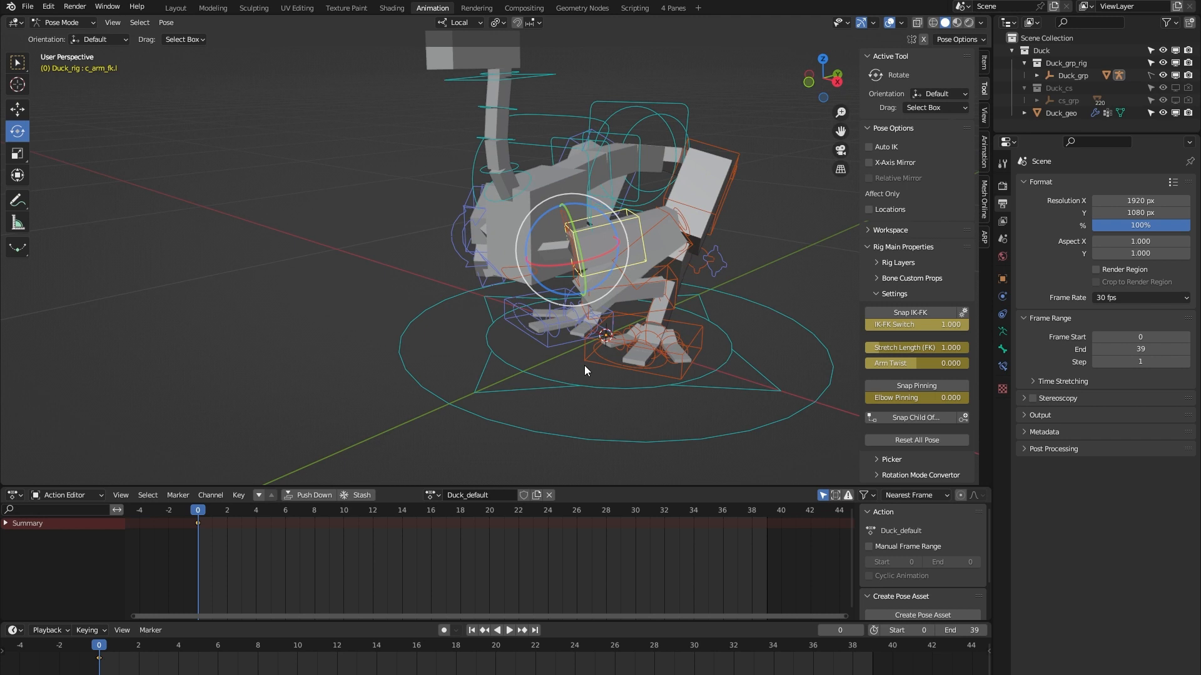
{"action": "left_click_drag", "start_coordinate": [580, 297], "coordinate": [488, 253]}
- Snap the left wing from FK to IK and hide the selected c_arm_fk.l controller
{"action": "left_click", "coordinate": [906, 314]}
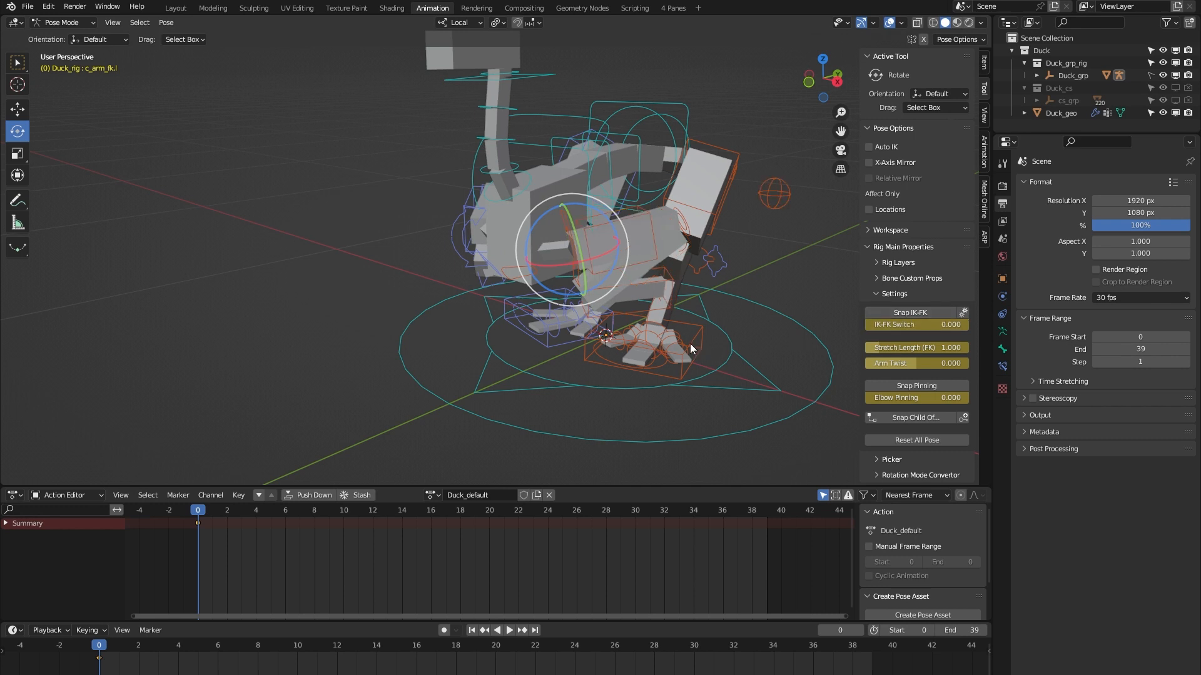
{"action": "middle_click_drag", "start_coordinate": [698, 344], "coordinate": [670, 338]}
{"action": "key", "text": "h"}
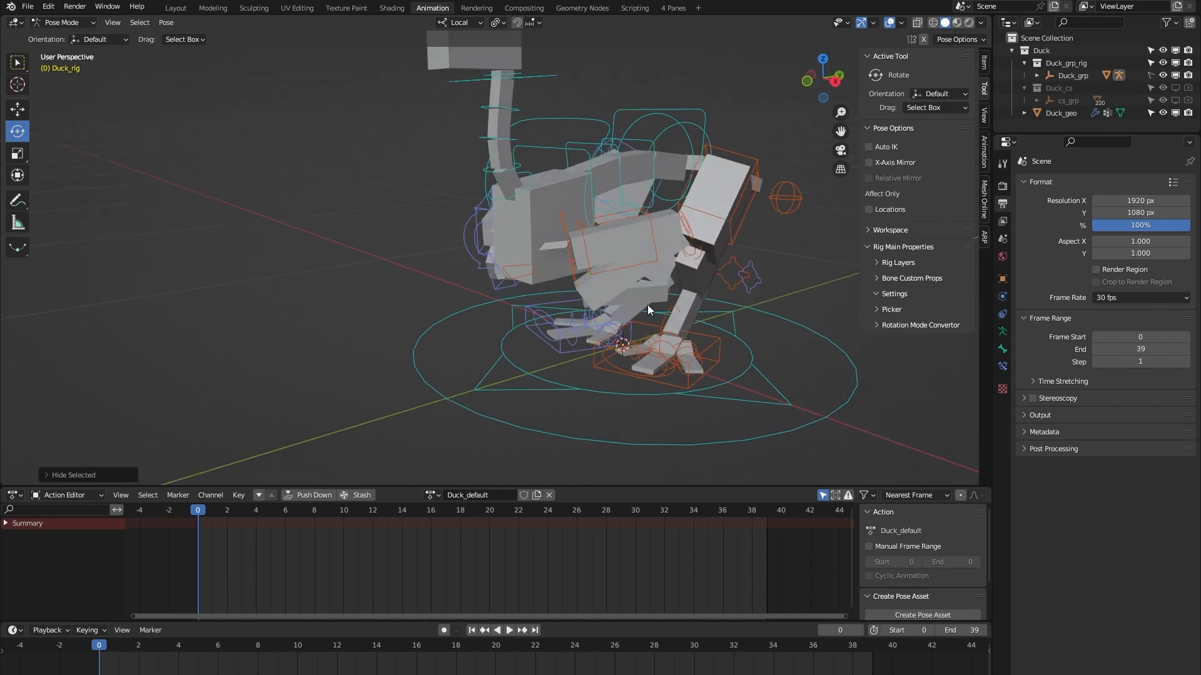
- Try moving the left wing's IK hand controller c_hand_ik.l away from the body, and cancel the move
{"action": "key", "text": "g"}
{"action": "left_click", "coordinate": [644, 274]}
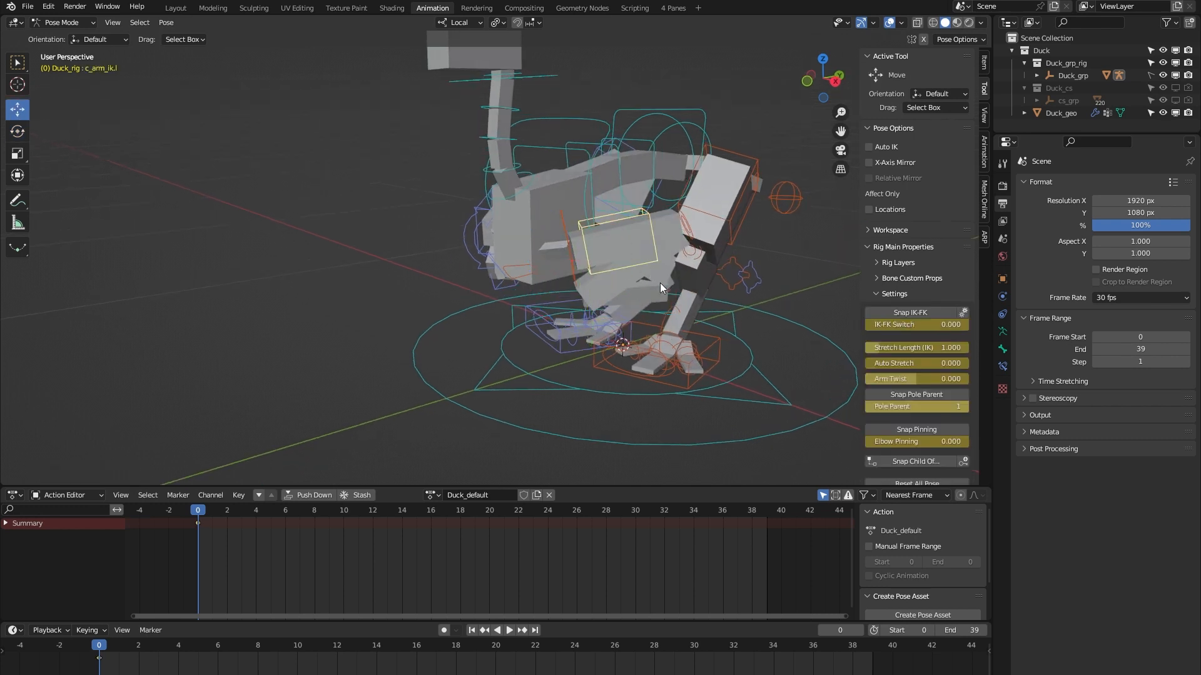
{"action": "left_click", "coordinate": [667, 288]}
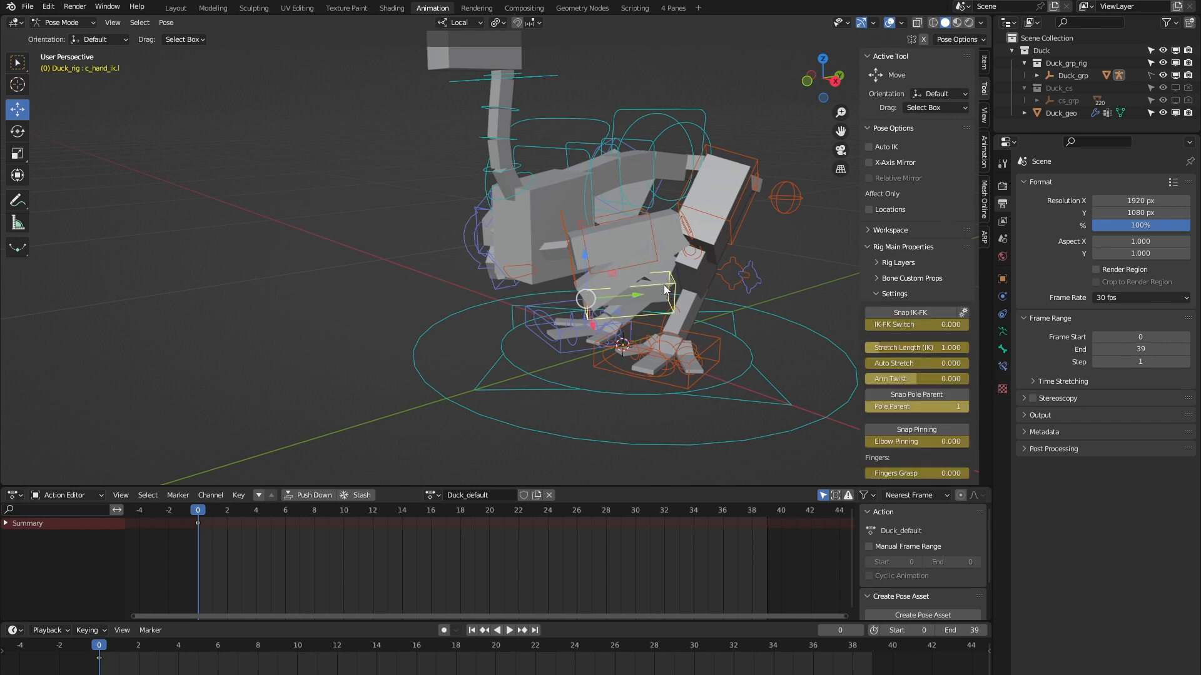
{"action": "left_click_drag", "start_coordinate": [614, 270], "coordinate": [721, 311]}
{"action": "right_click", "coordinate": [721, 310]}
- Try moving c_hand_ik.l with Auto Stretch at 1, undo the move, and set Auto Stretch back to 0
{"action": "left_click", "coordinate": [944, 362]}
{"action": "type", "text": "1"}
{"action": "key", "text": "Return"}
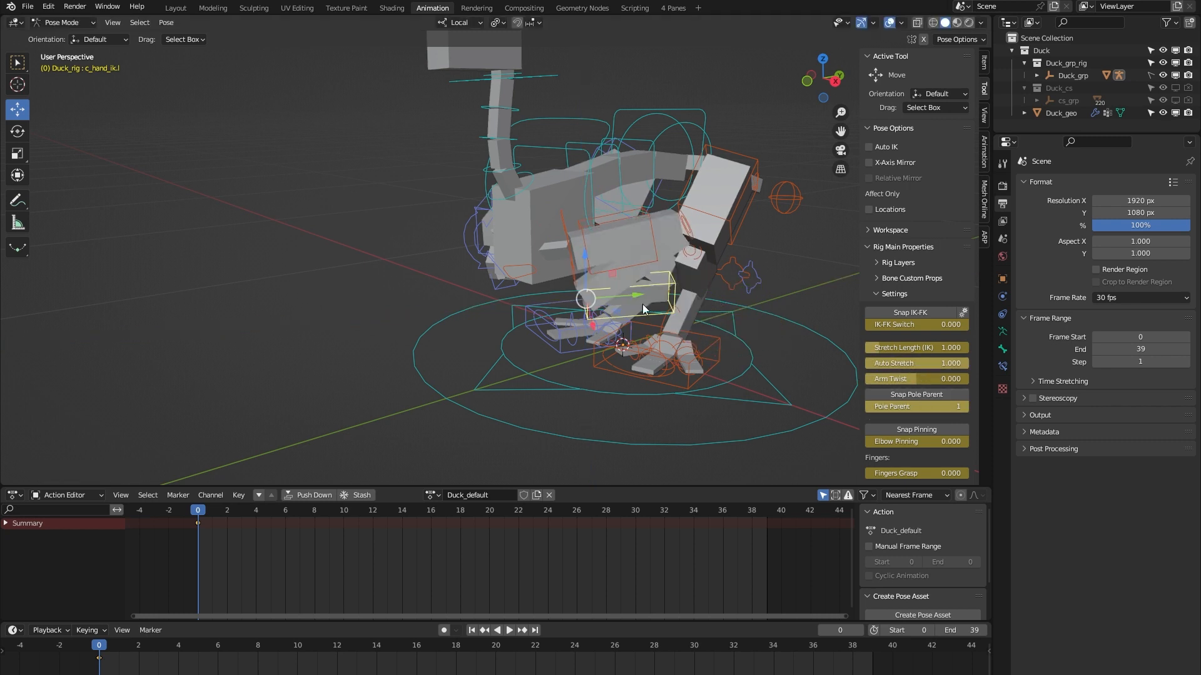
{"action": "left_click_drag", "start_coordinate": [609, 274], "coordinate": [910, 434]}
{"action": "key", "text": "ctrl+z"}
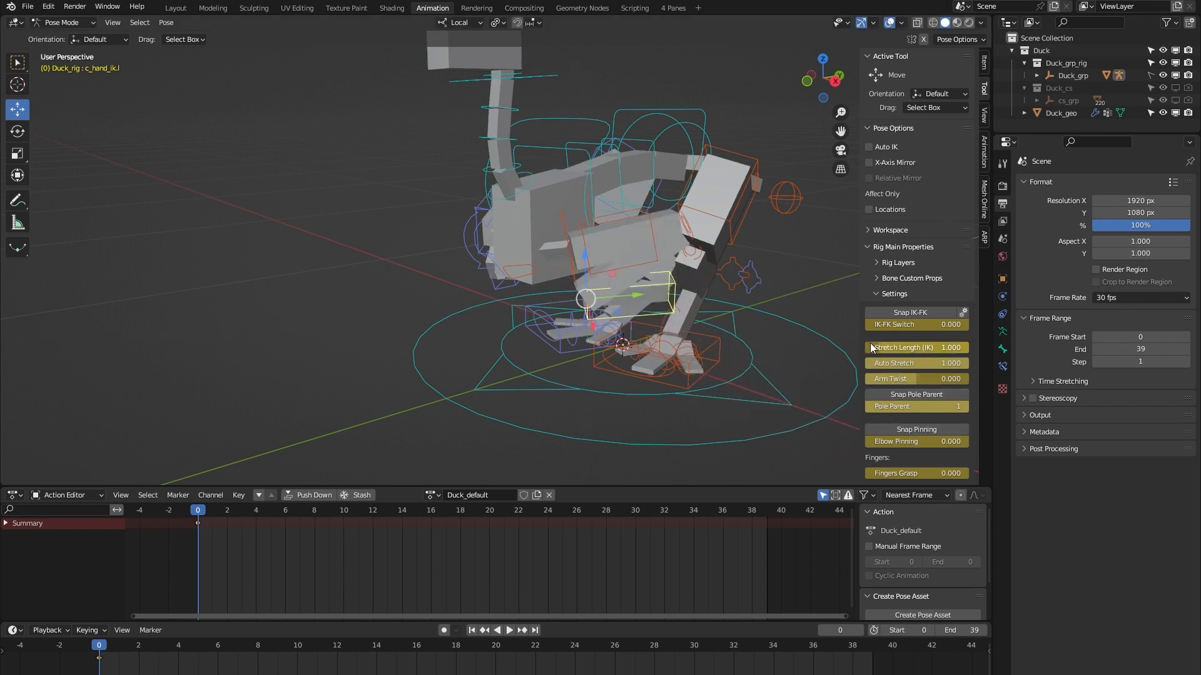
{"action": "left_click", "coordinate": [945, 364]}
{"action": "type", "text": "0"}
{"action": "key", "text": "Return"}
- Try adjusting the left wing's Arm Twist and moving c_hand_ik.l with Elbow Pinning at 0, discarding each change
{"action": "left_click_drag", "start_coordinate": [880, 381], "coordinate": [909, 379]}
{"action": "right_click", "coordinate": [910, 379]}
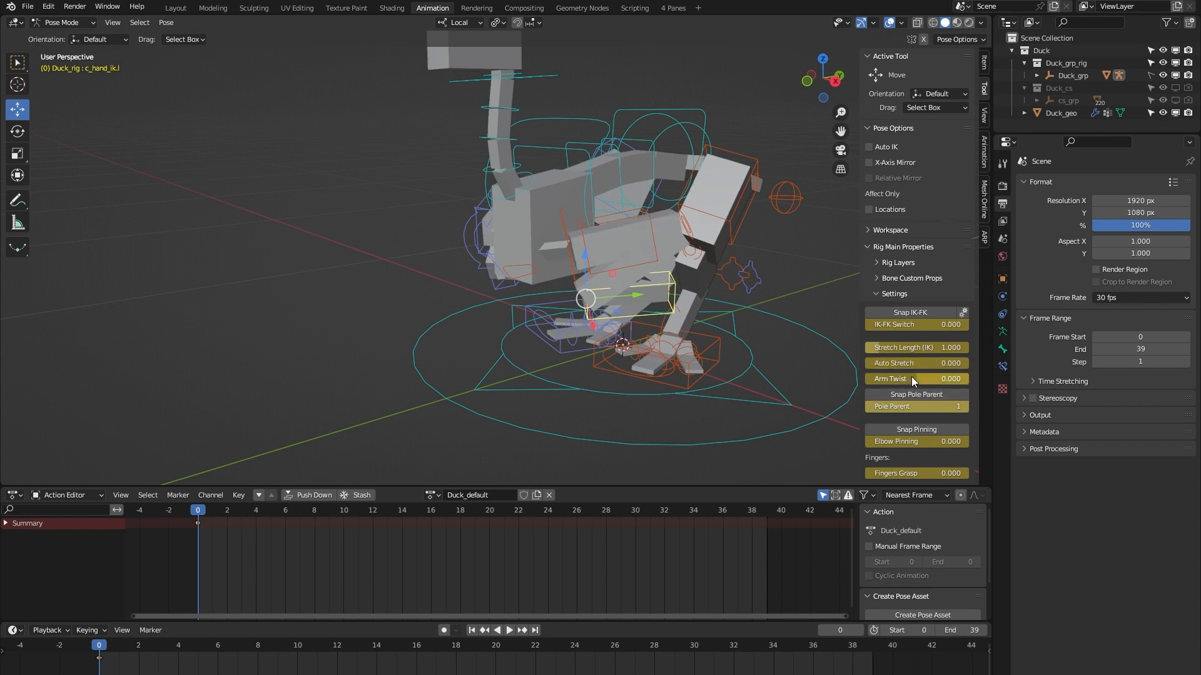
{"action": "scroll", "coordinate": [911, 380], "scroll_direction": "down", "scroll_amount": 1}
{"action": "middle_click_drag", "start_coordinate": [536, 369], "coordinate": [416, 371]}
{"action": "left_click_drag", "start_coordinate": [553, 285], "coordinate": [512, 285]}
{"action": "key", "text": "ctrl+z"}
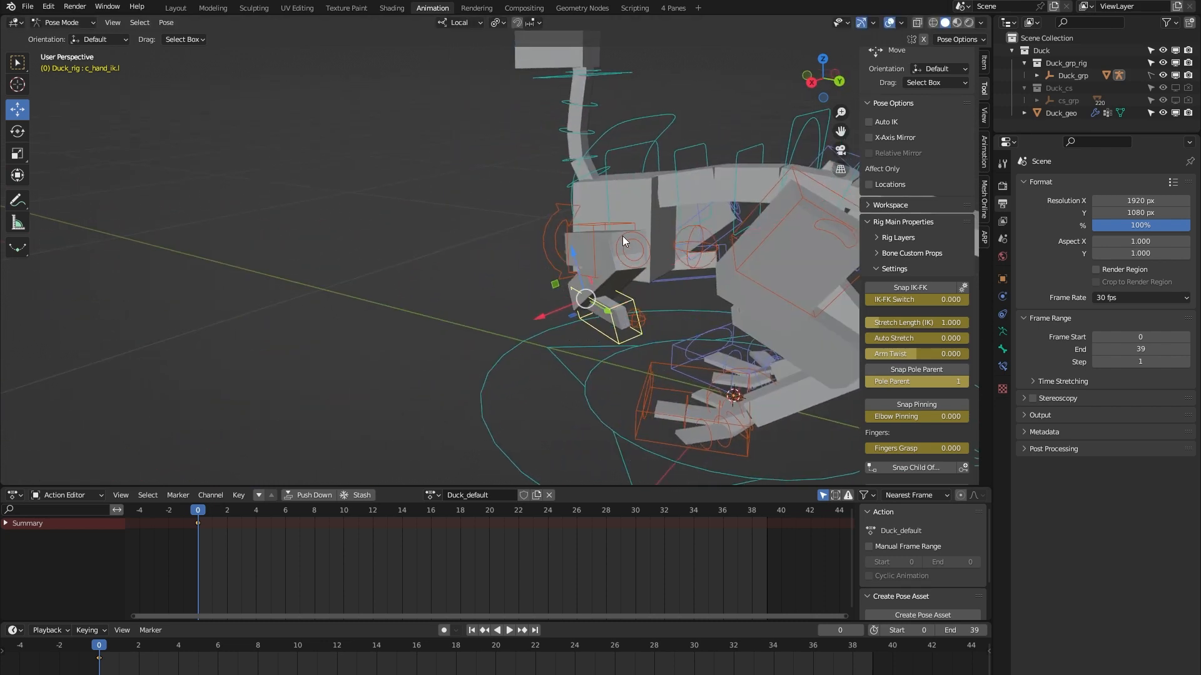
{"action": "mouse_move", "coordinate": [554, 284]}
{"action": "left_mouse_down"}
{"action": "mouse_move", "coordinate": [550, 275]}
{"action": "mouse_move", "coordinate": [513, 300]}
{"action": "mouse_move", "coordinate": [442, 265]}
{"action": "left_mouse_up"}
{"action": "right_click", "coordinate": [442, 265]}
- Try moving c_hand_ik.l with Elbow Pinning at 1, and set Elbow Pinning back to 0
{"action": "double_click", "coordinate": [922, 416]}
{"action": "type", "text": "1"}
{"action": "key", "text": "Return"}
{"action": "mouse_move", "coordinate": [543, 285]}
{"action": "left_mouse_down"}
{"action": "mouse_move", "coordinate": [491, 324]}
{"action": "mouse_move", "coordinate": [562, 361]}
{"action": "left_mouse_up"}
{"action": "double_click", "coordinate": [932, 415]}
{"action": "type", "text": "0"}
{"action": "key", "text": "Return"}
{"action": "middle_click_drag", "start_coordinate": [468, 376], "coordinate": [572, 309]}
{"action": "middle_click_drag", "start_coordinate": [628, 355], "coordinate": [549, 316]}
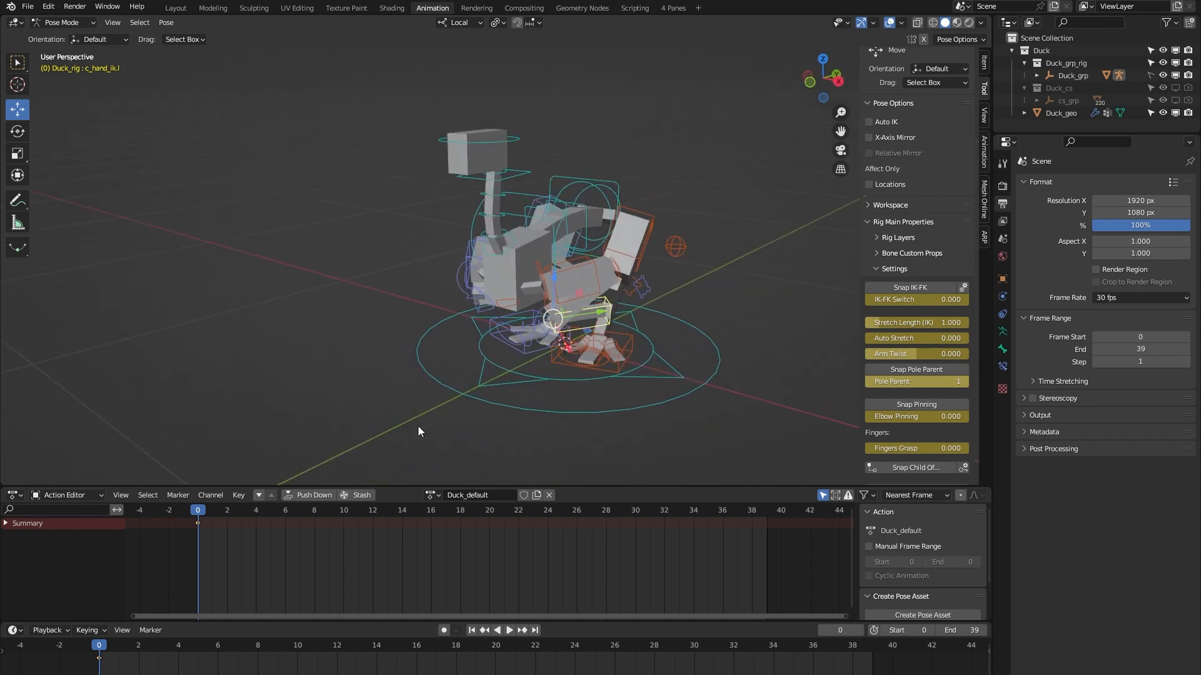